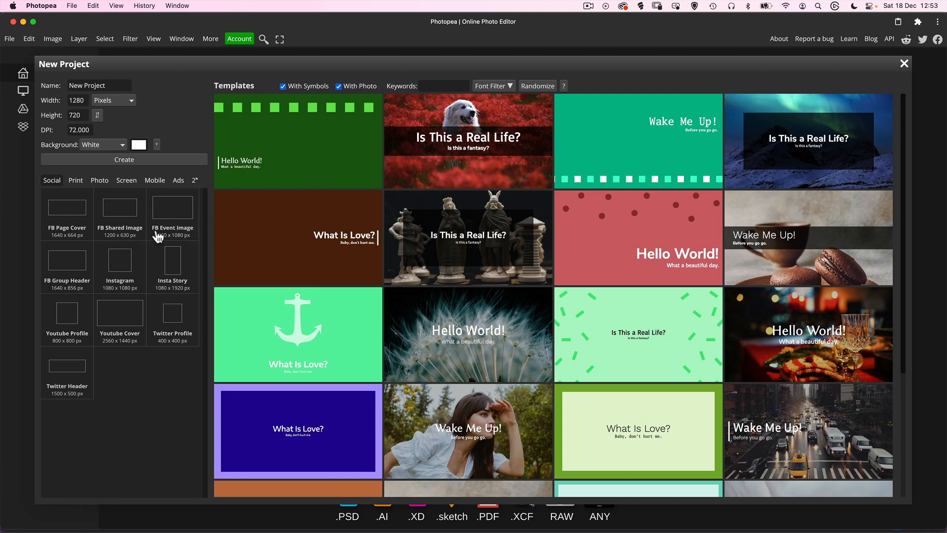
- Create a new project from the FB Event Image preset at 1920 x 1080 px with a white background
click(179, 217)
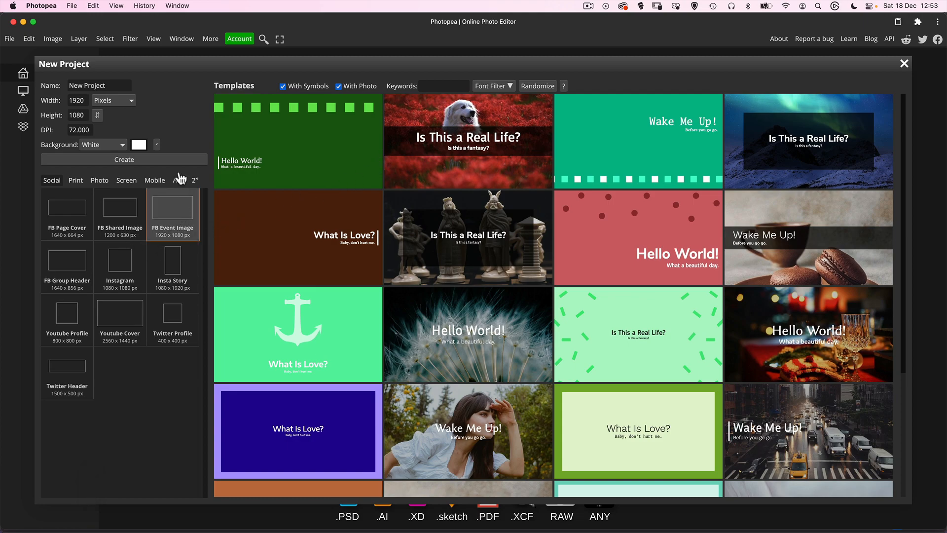
click(180, 159)
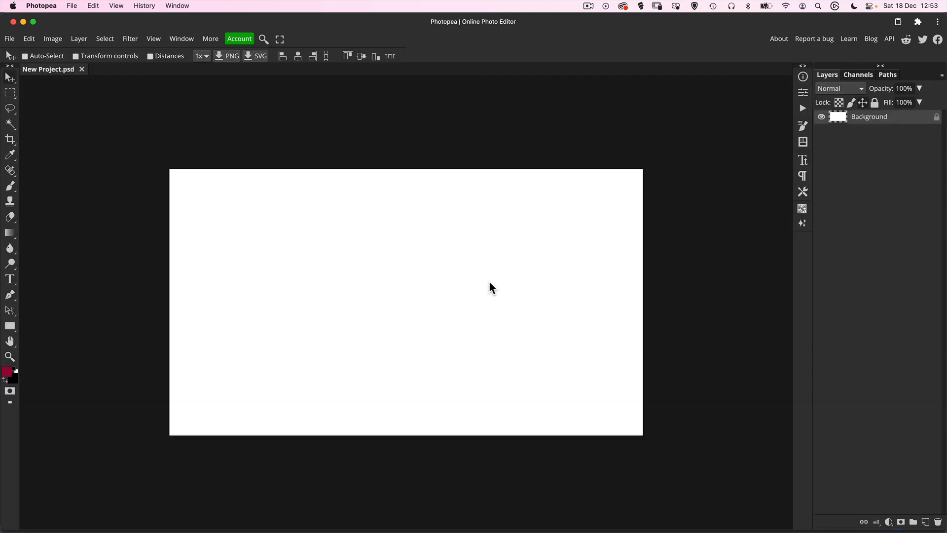
key(z)
click(445, 314)
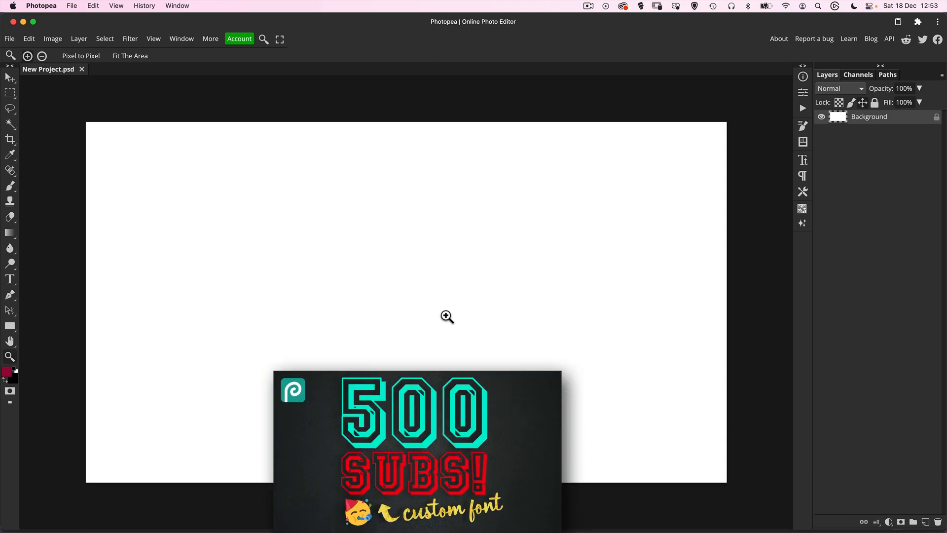
- Open the character settings, search the fonts for "rogue her" and choose Rogue Hero Condensed
click(803, 158)
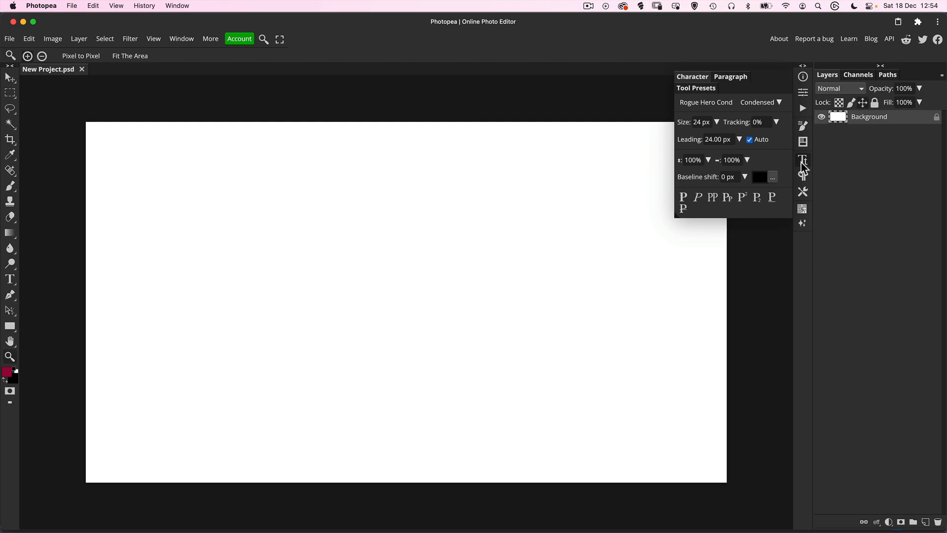
click(805, 165)
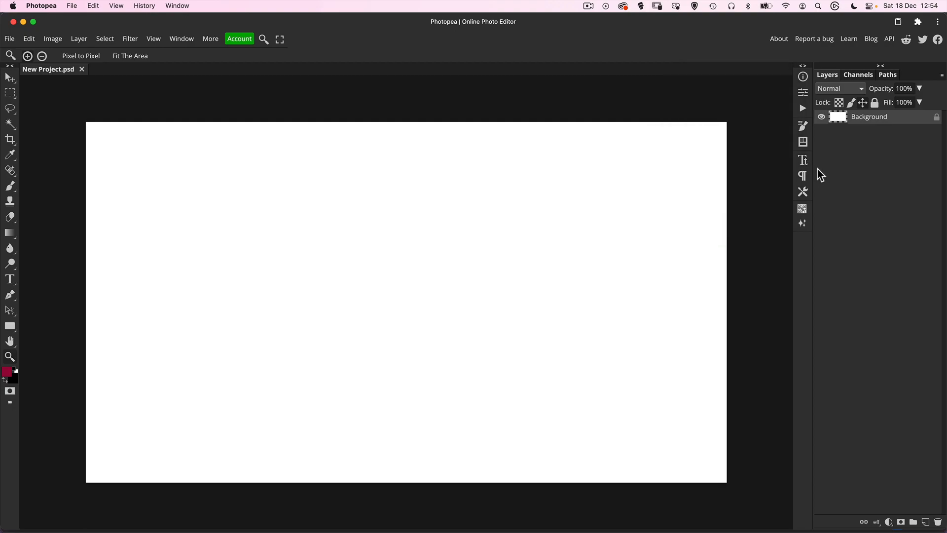
click(804, 163)
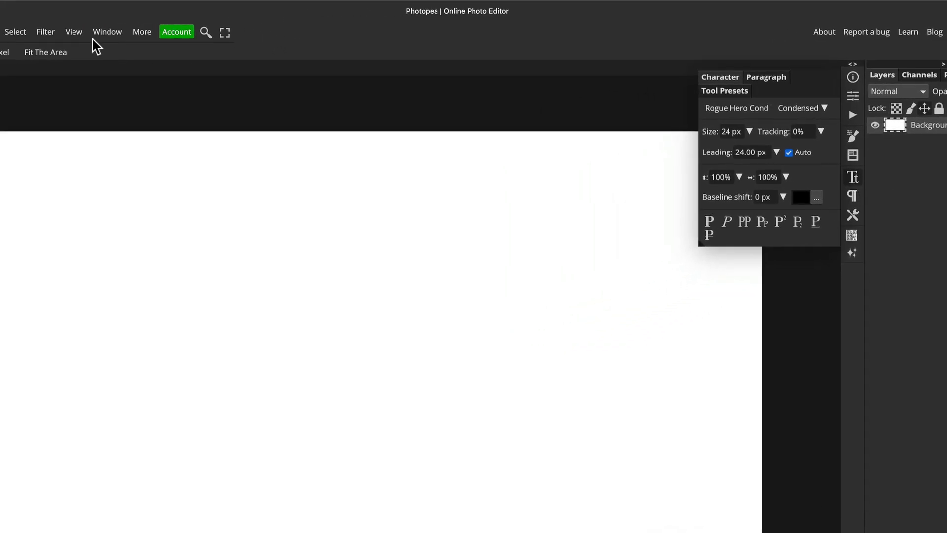
click(105, 35)
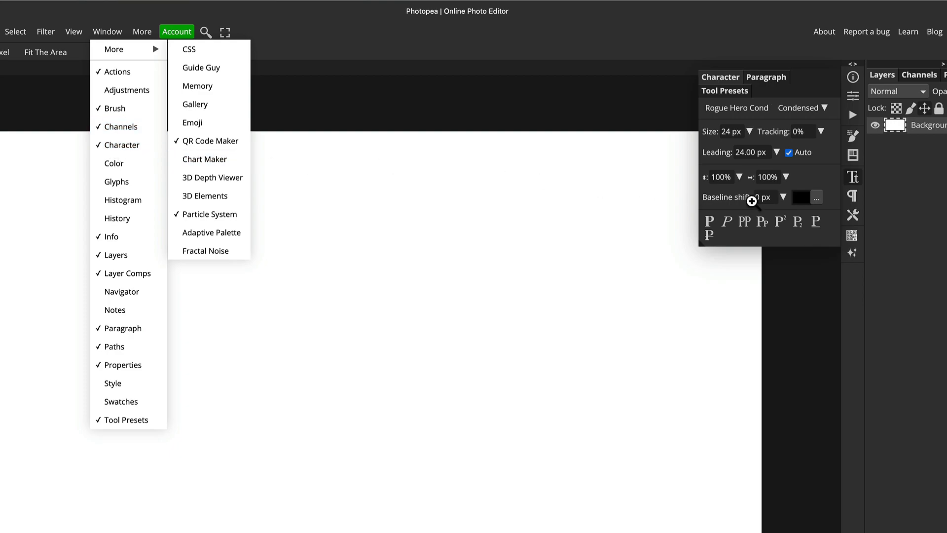
click(885, 172)
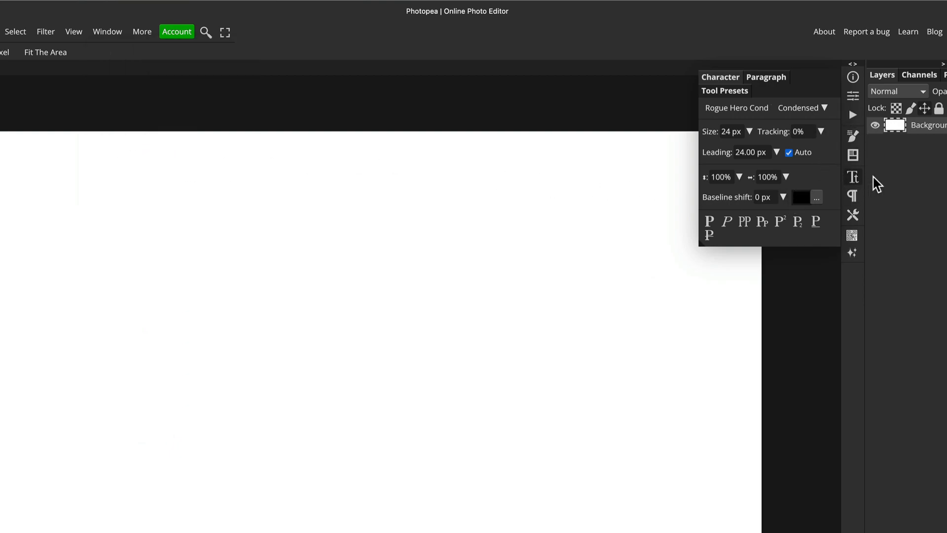
click(755, 111)
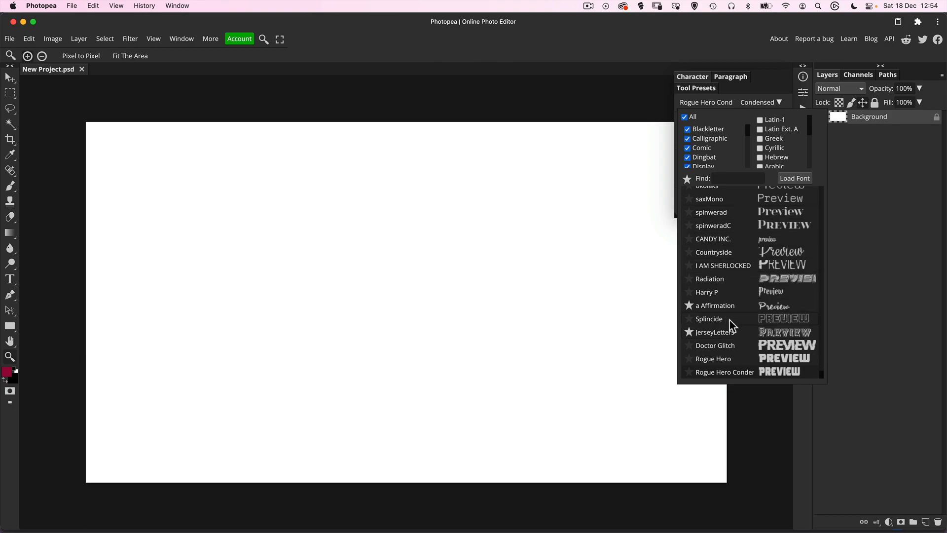
click(725, 178)
text(ro)
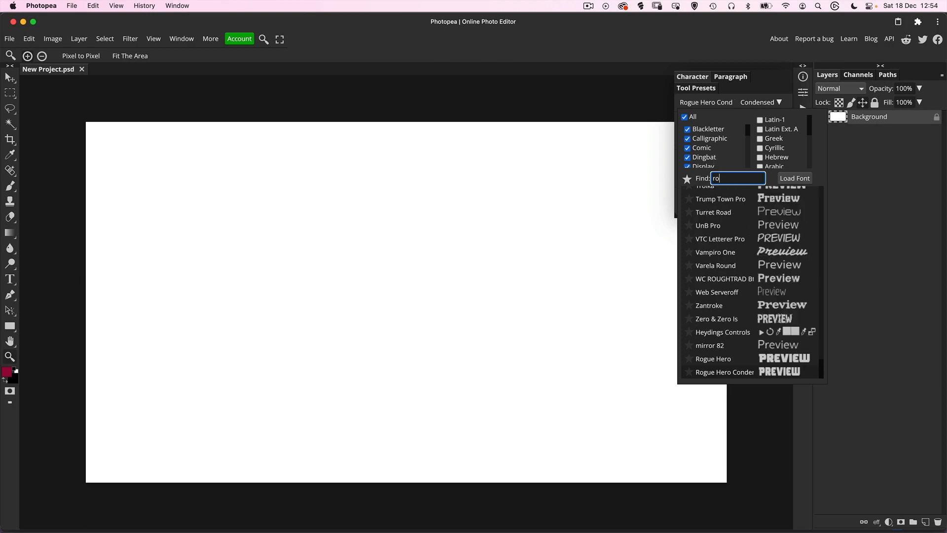
text(gue her)
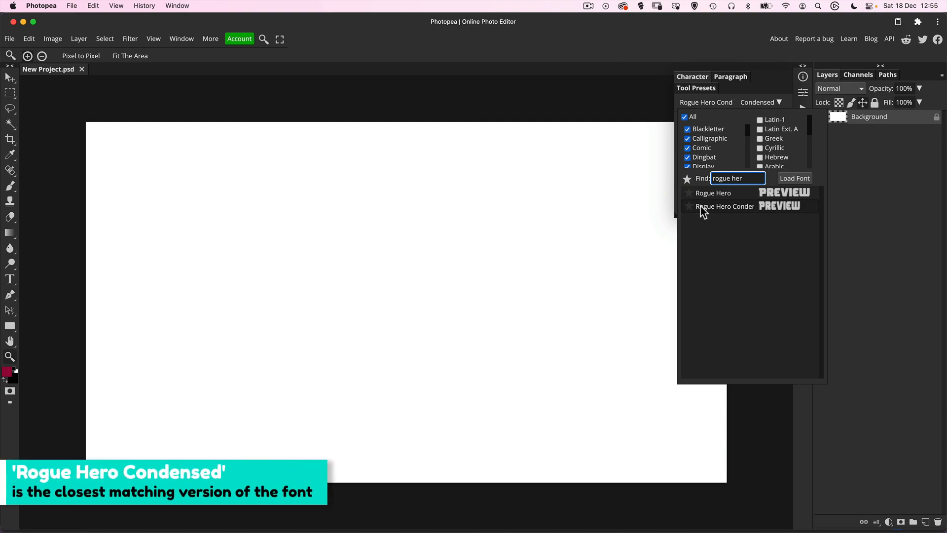
click(766, 207)
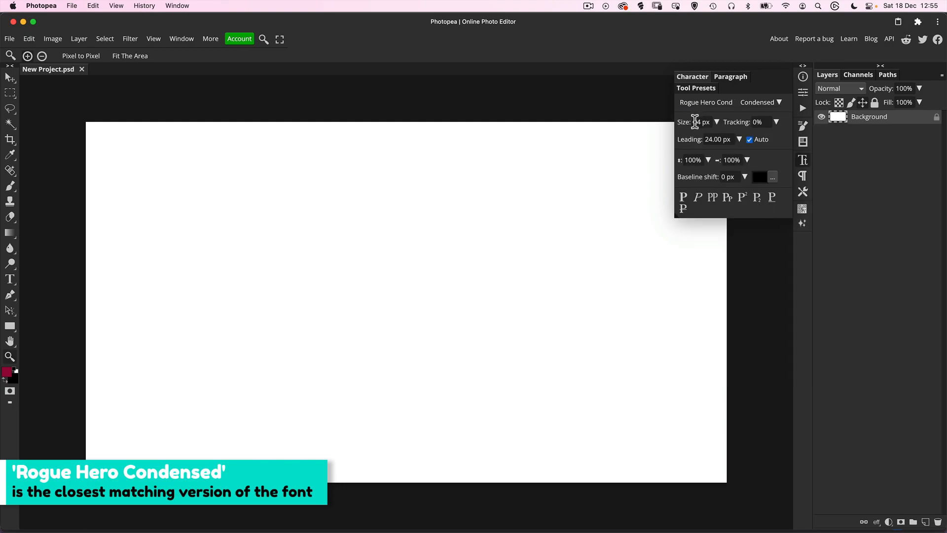
- Set the text size to 320 px in the character settings
drag(693, 122, 713, 124)
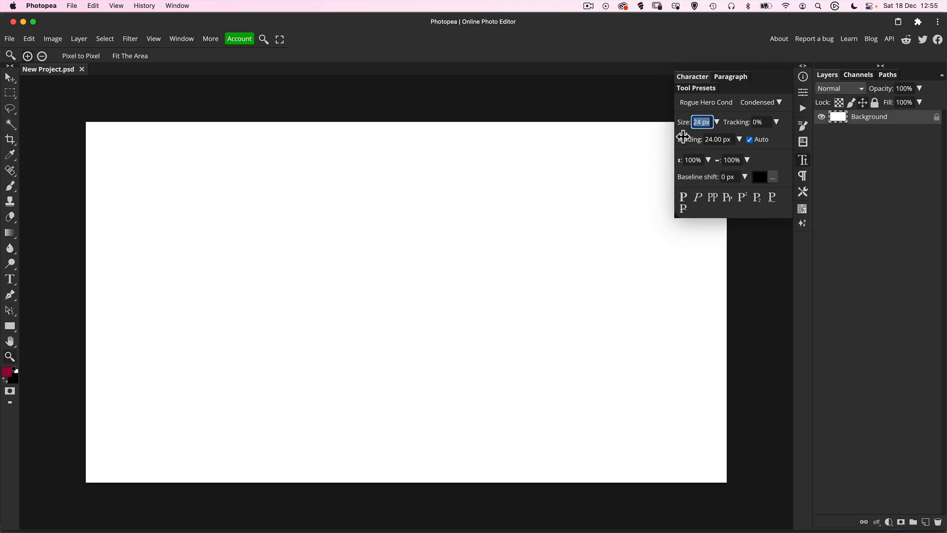
text(320)
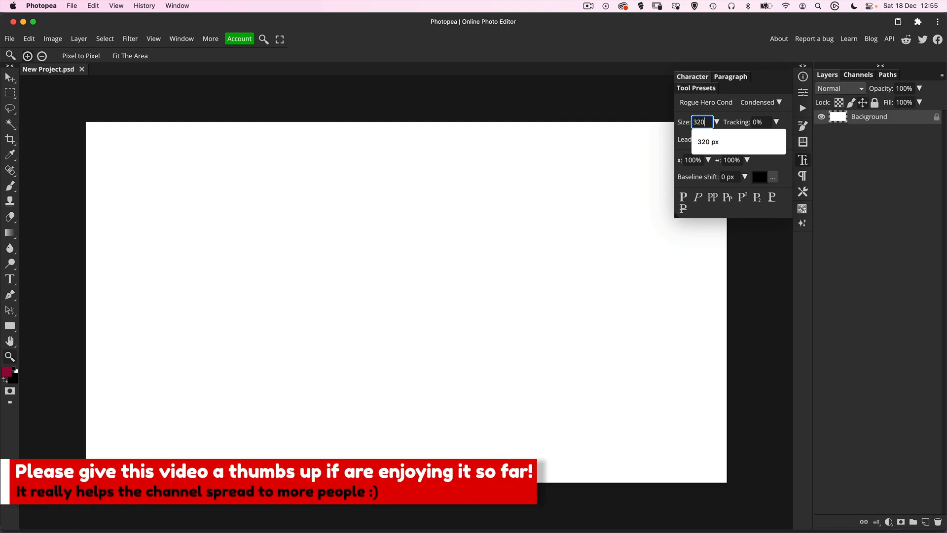
text(px)
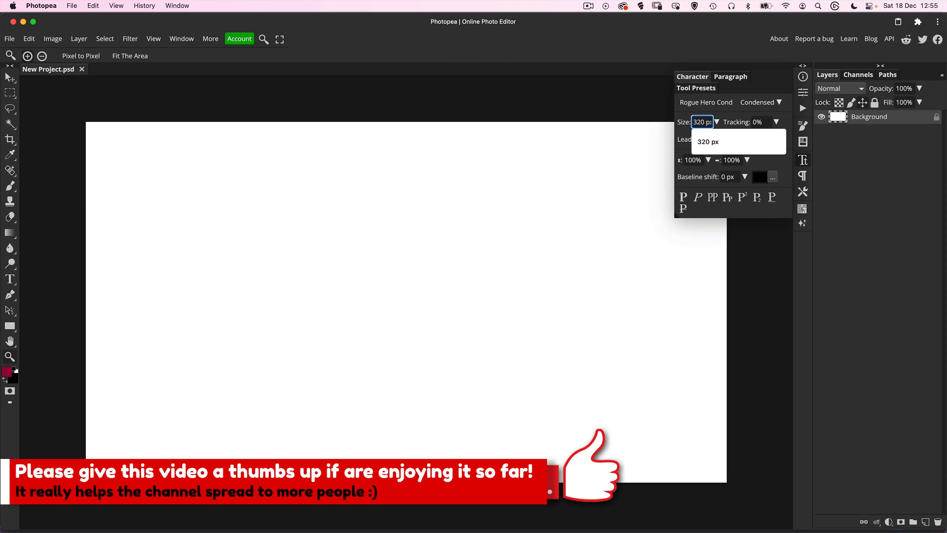
click(695, 78)
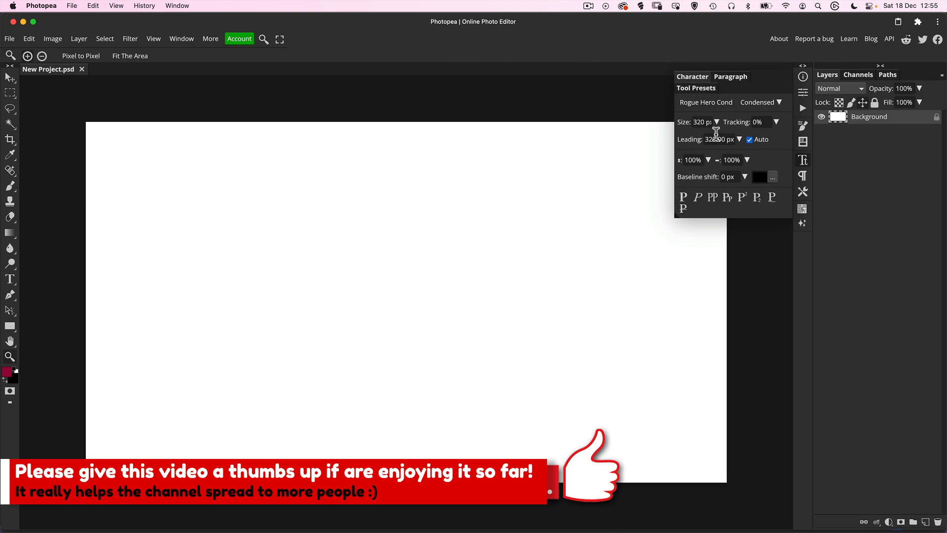
- Set the text colour to the dark red with RGB values 160, 20, 70
click(761, 181)
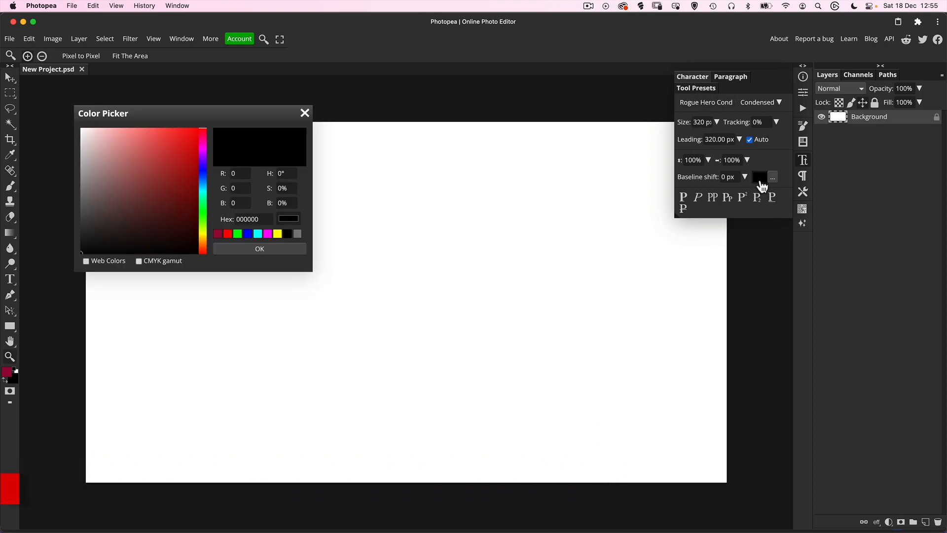
drag(219, 116, 443, 198)
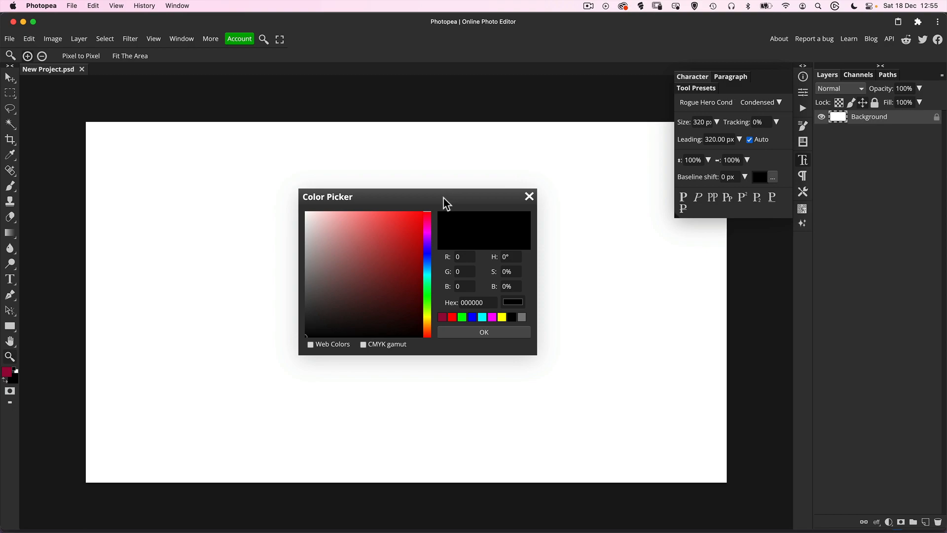
click(462, 257)
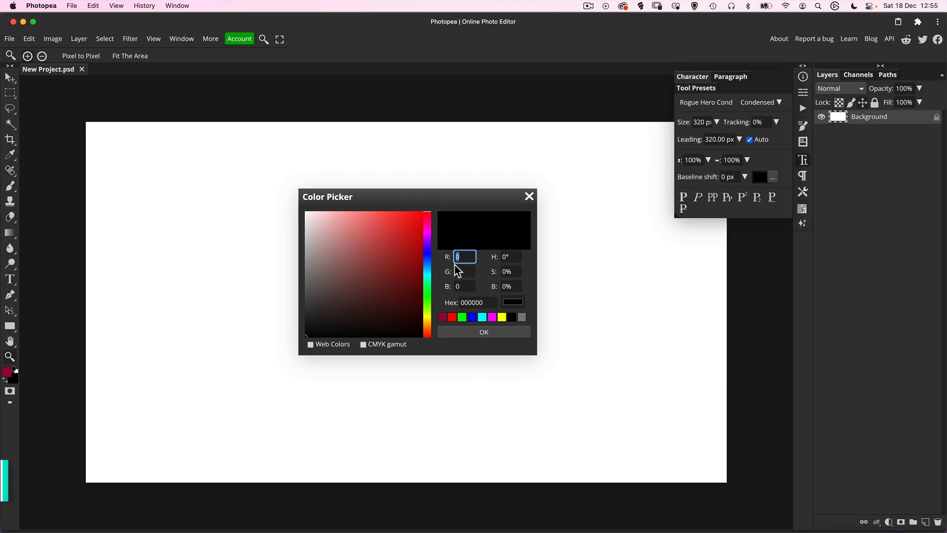
text(160)
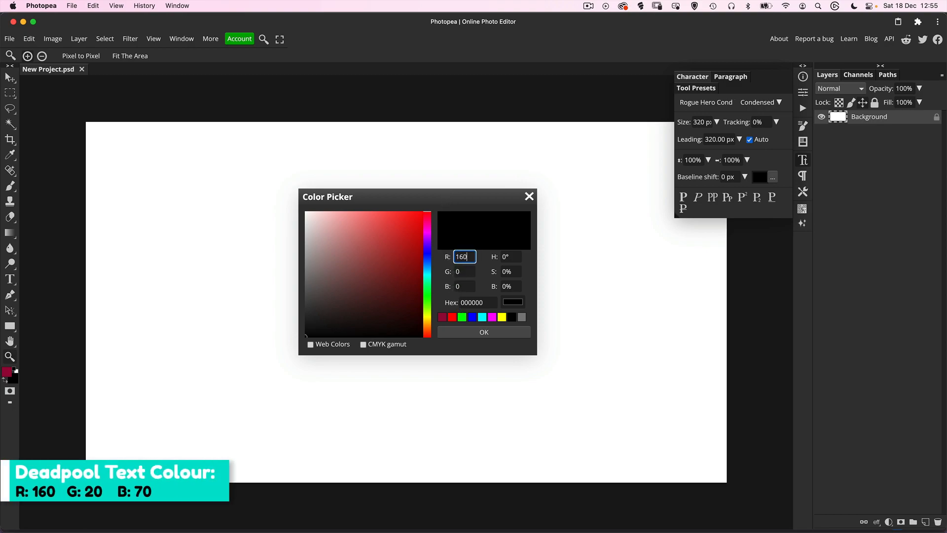
key(Tab)
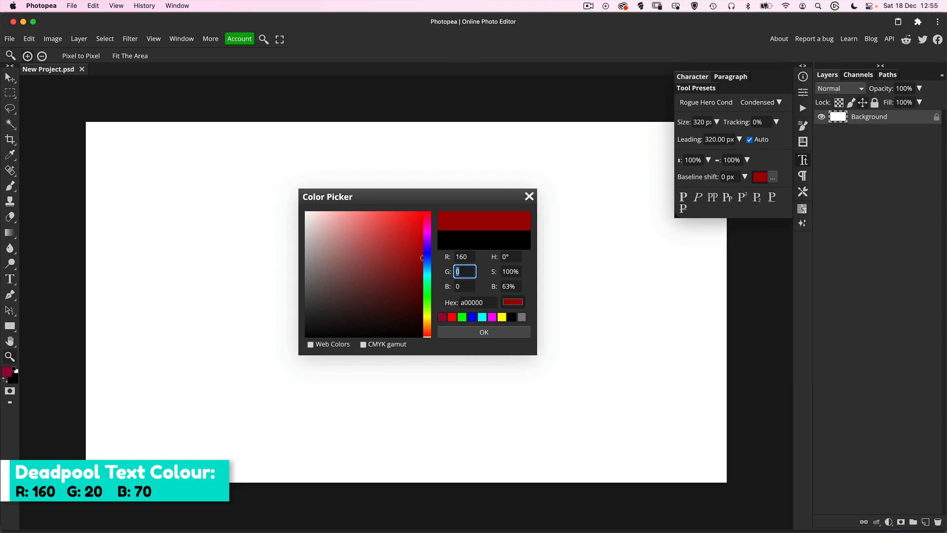
text(20)
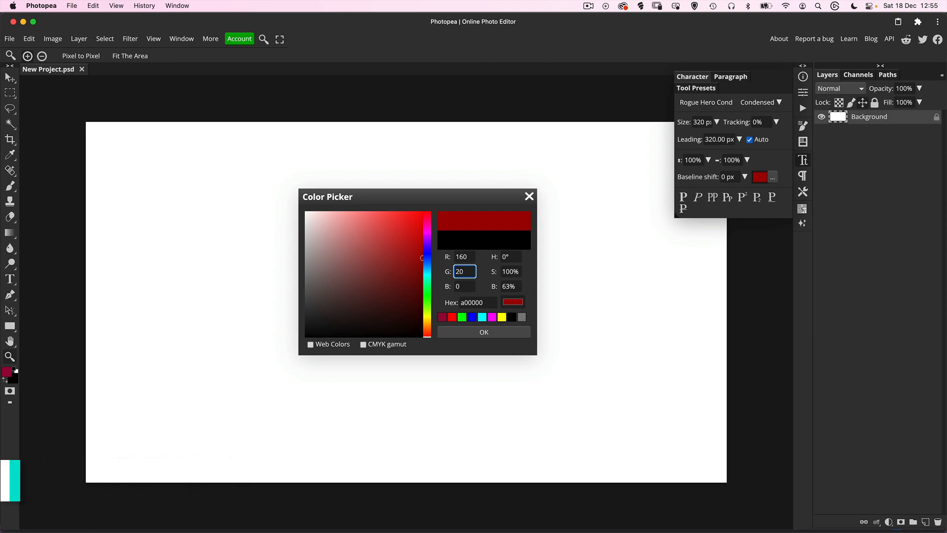
key(Tab)
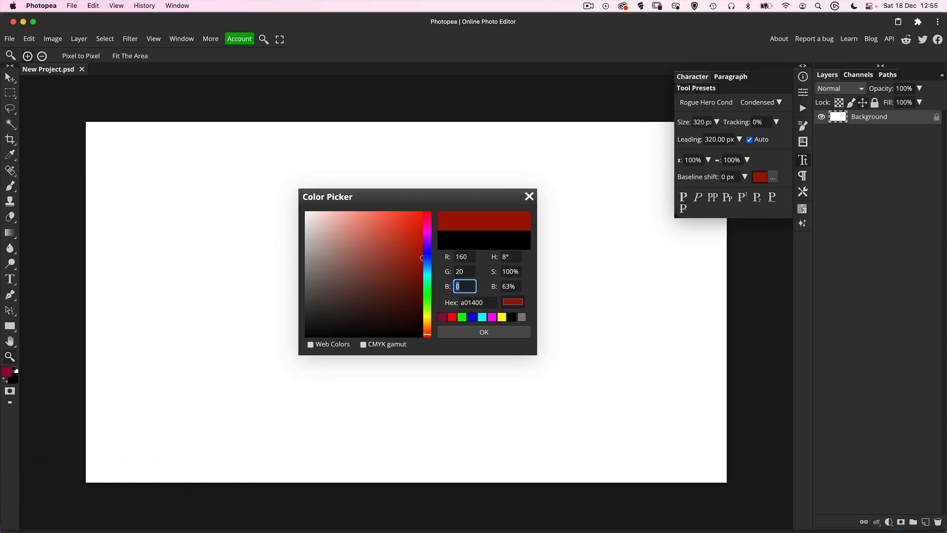
text(70)
click(464, 272)
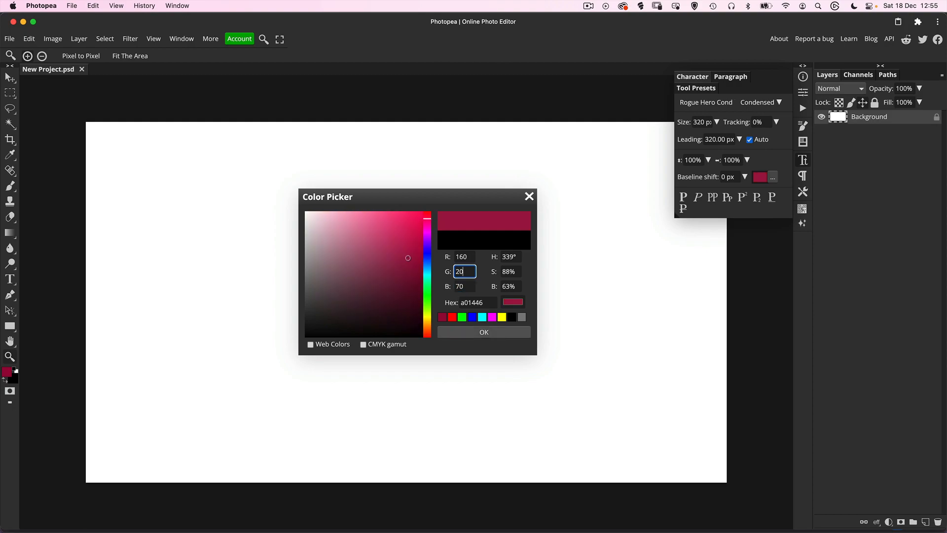
key(Return)
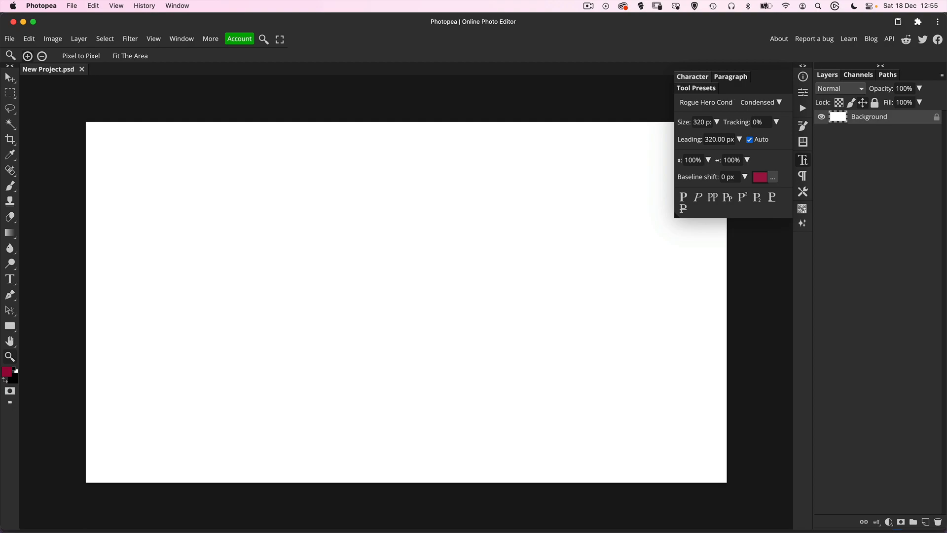
- Add a text layer reading DEADPOOL, starting near the middle of the canvas
key(t)
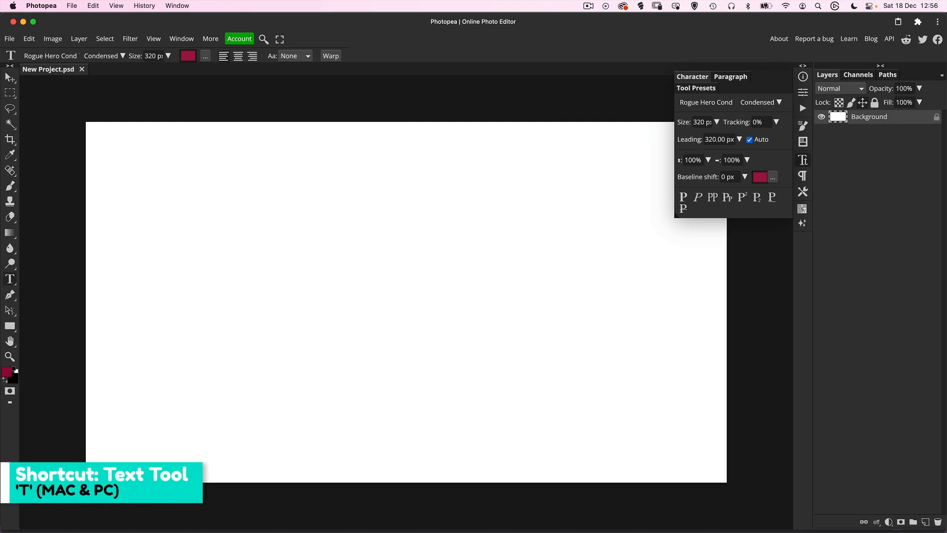
click(388, 284)
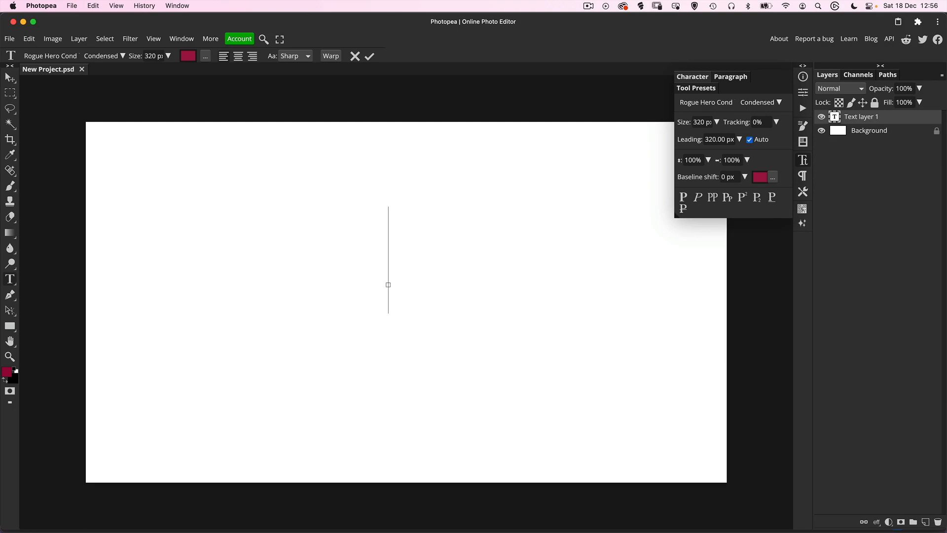
text(D)
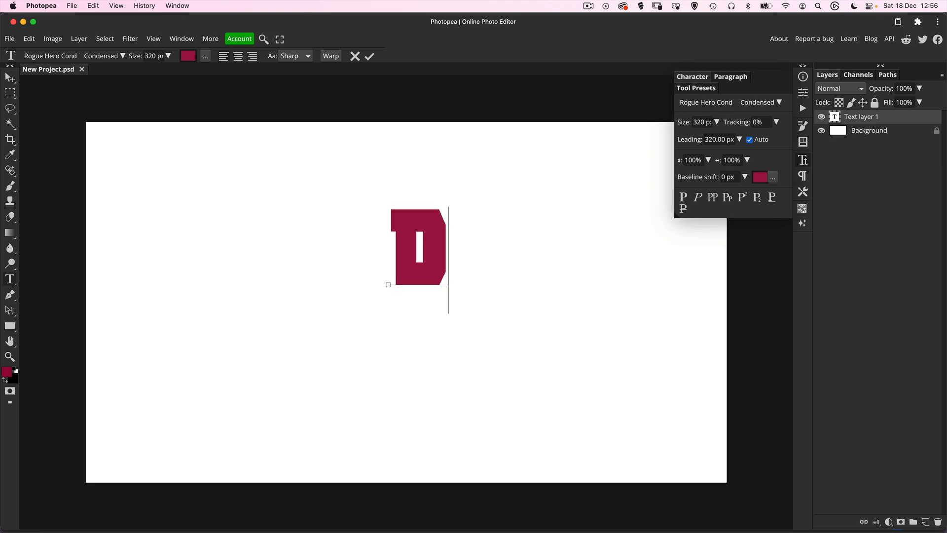
text(EA)
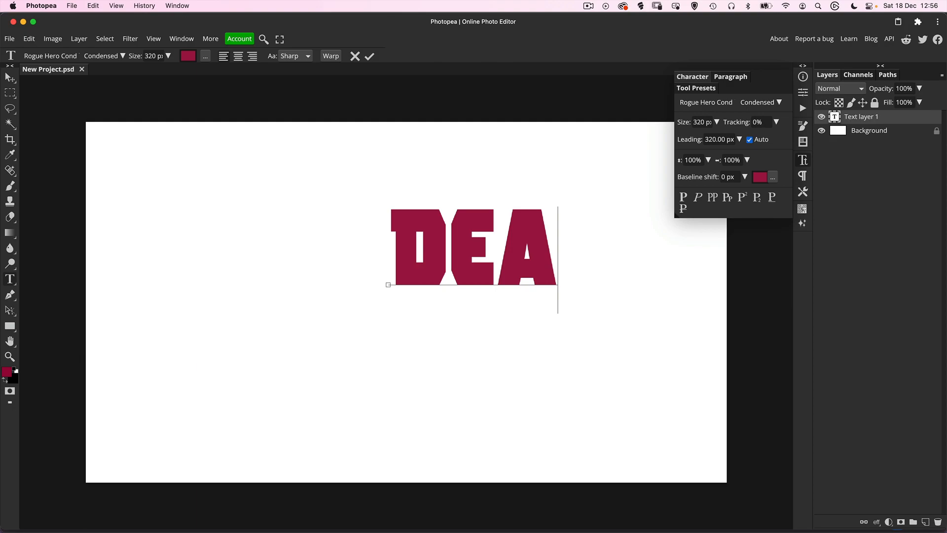
text(DPO)
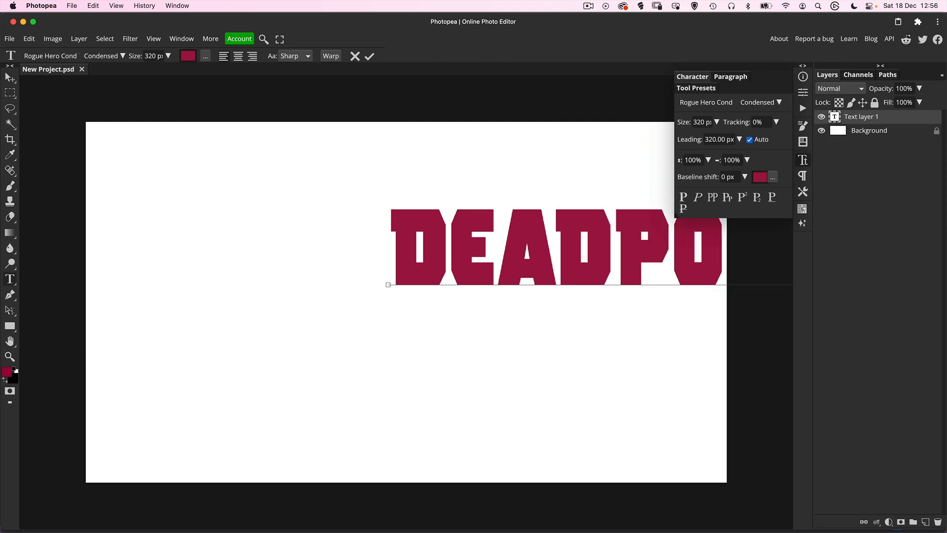
- Move the DEADPOOL text so that it sits roughly in the centre of the canvas
click(9, 80)
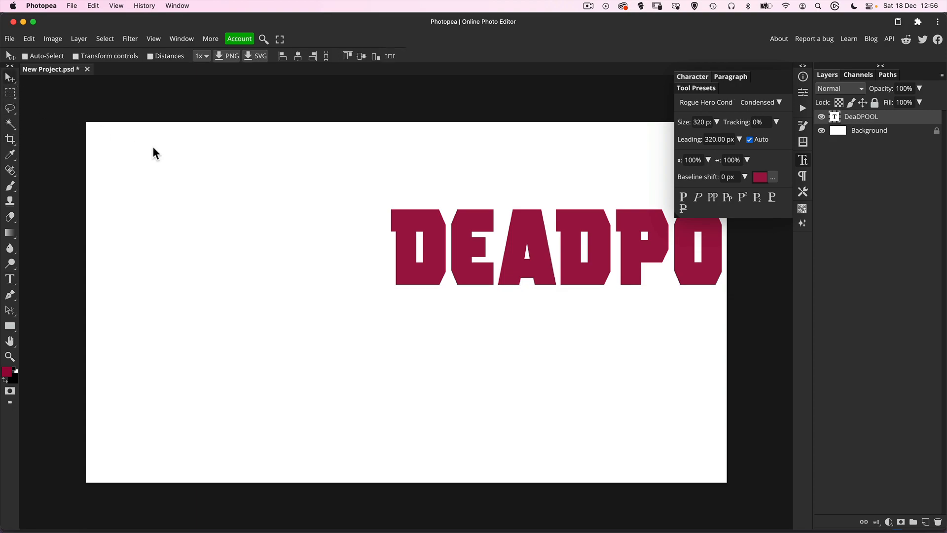
drag(540, 256, 352, 312)
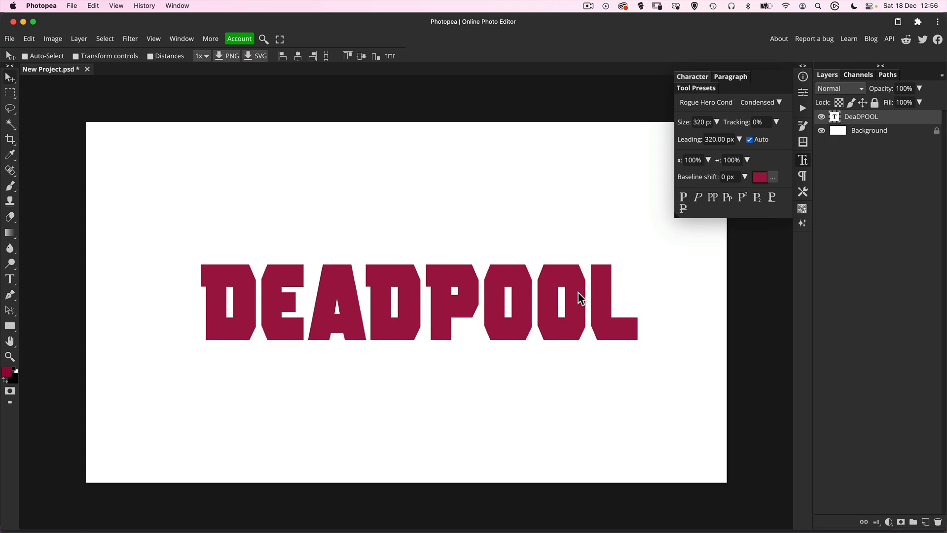
mouse_move(577, 299)
mouse_down()
mouse_move(576, 289)
mouse_move(576, 299)
mouse_up()
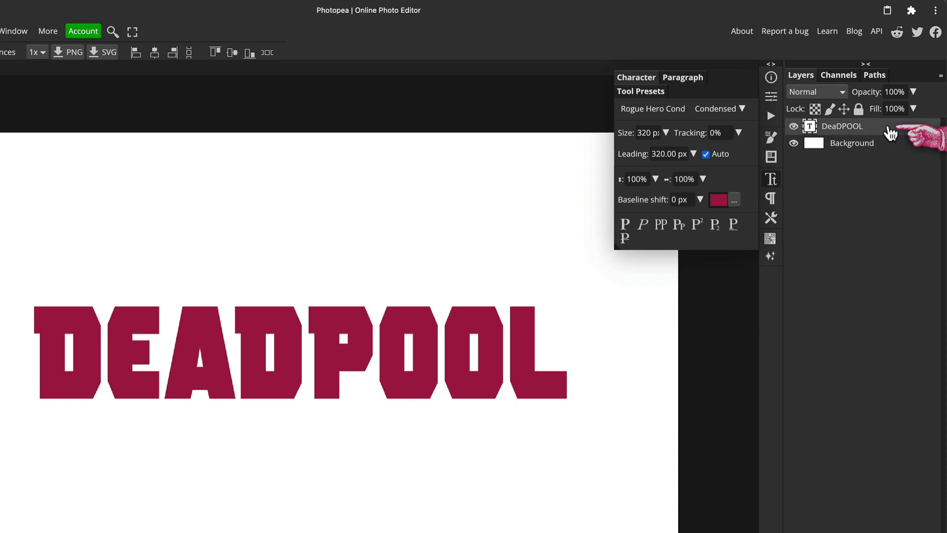
- Enable Bevel and Emboss in the DEADPOOL text layer's style and set its technique to Chisel Soft
double_click(891, 134)
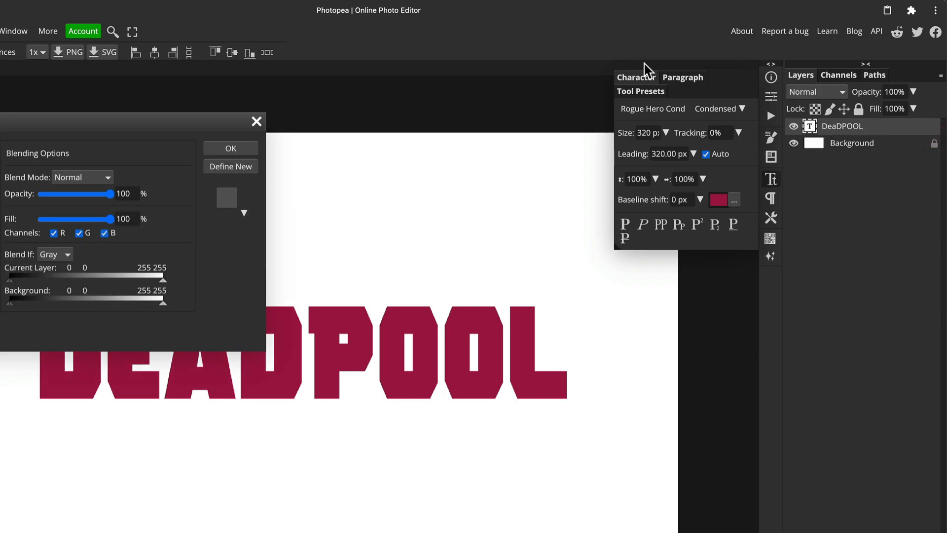
drag(124, 127, 616, 60)
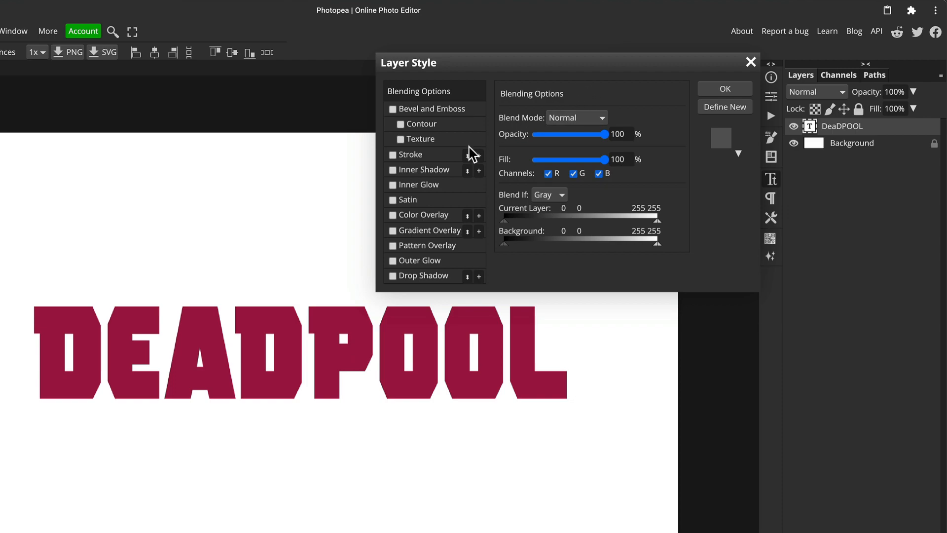
click(393, 109)
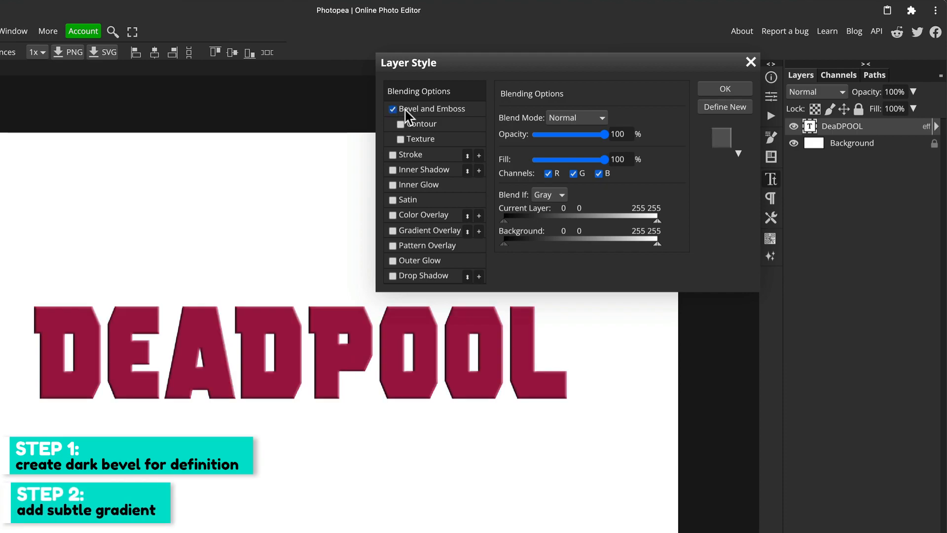
click(417, 110)
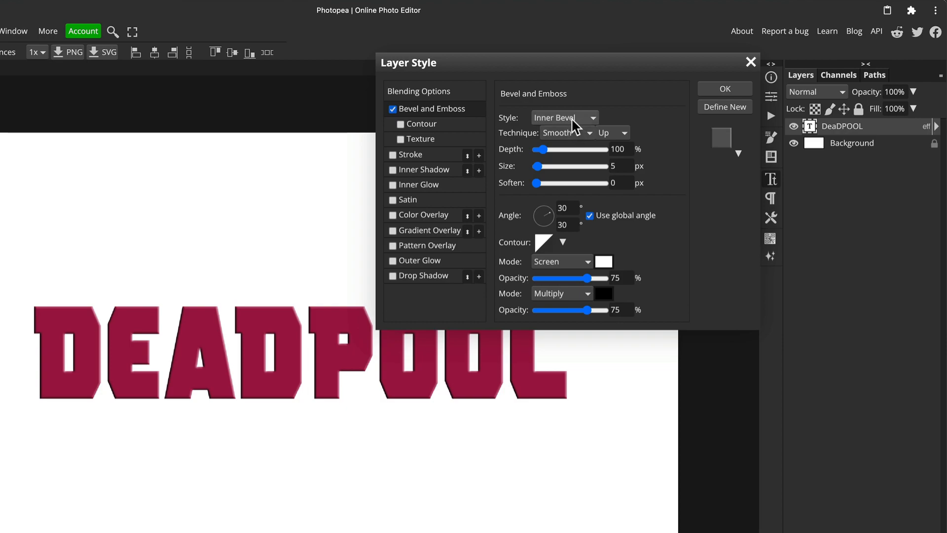
click(566, 132)
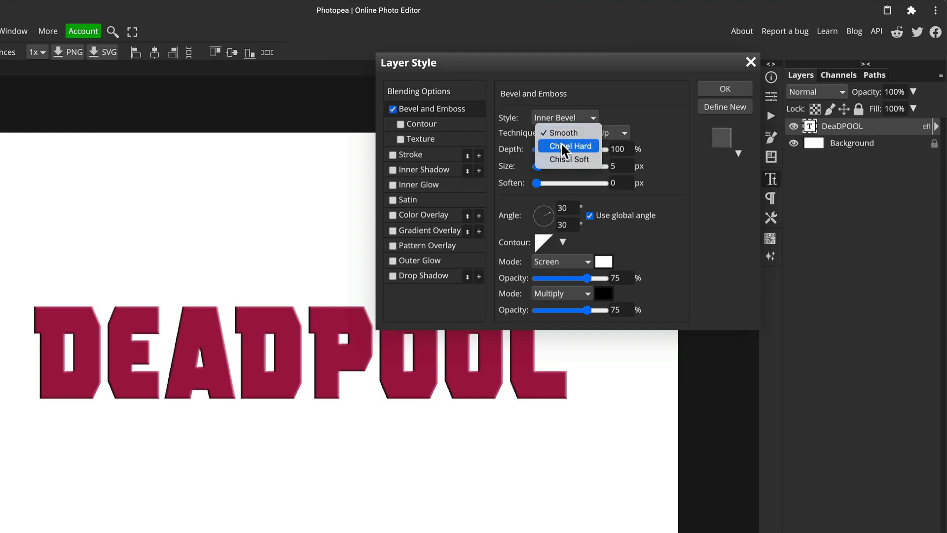
click(566, 161)
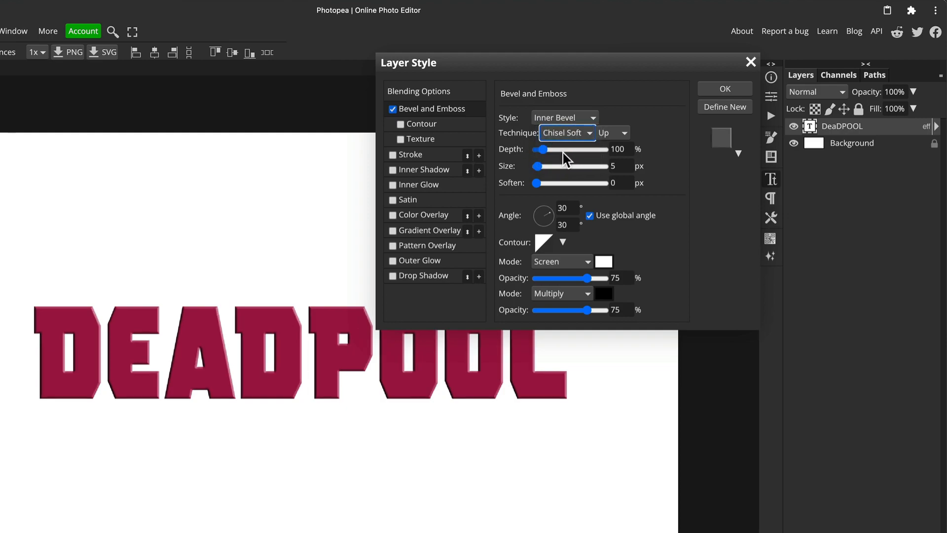
- Set the bevel's depth to 260% and its size to 6 px
drag(543, 150, 560, 150)
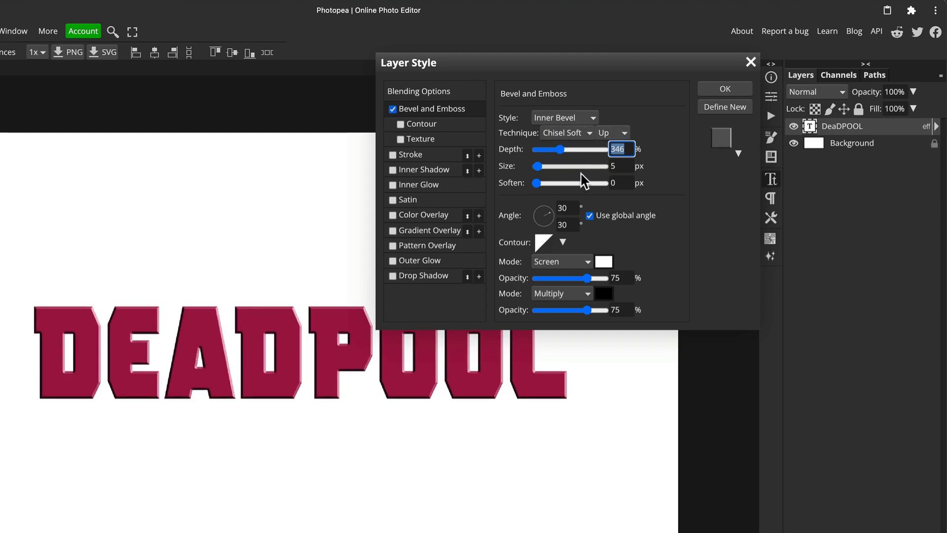
text(260)
key(Tab)
drag(619, 166, 603, 167)
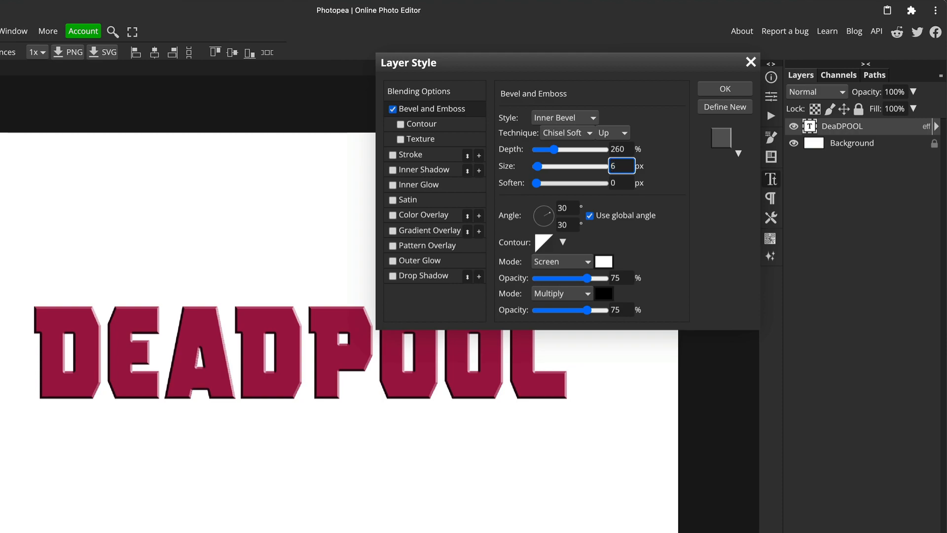
key(Return)
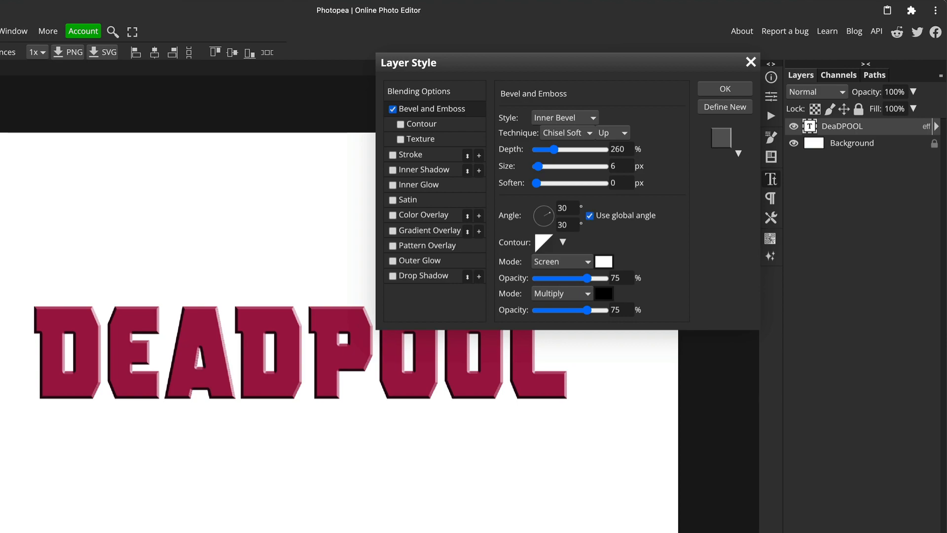
- Turn off the global angle for the bevel and set its angle to 30° and altitude to 80°
click(589, 216)
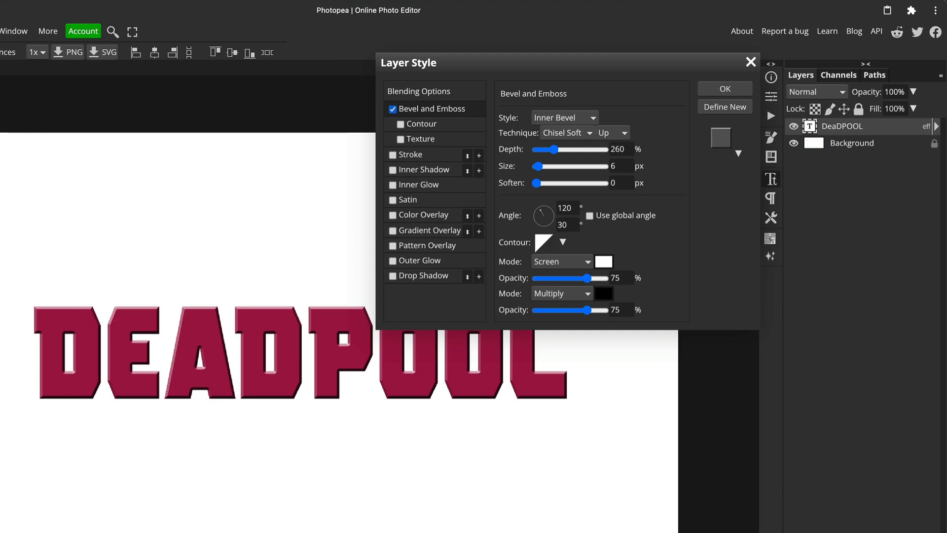
click(566, 208)
text(30)
key(Tab)
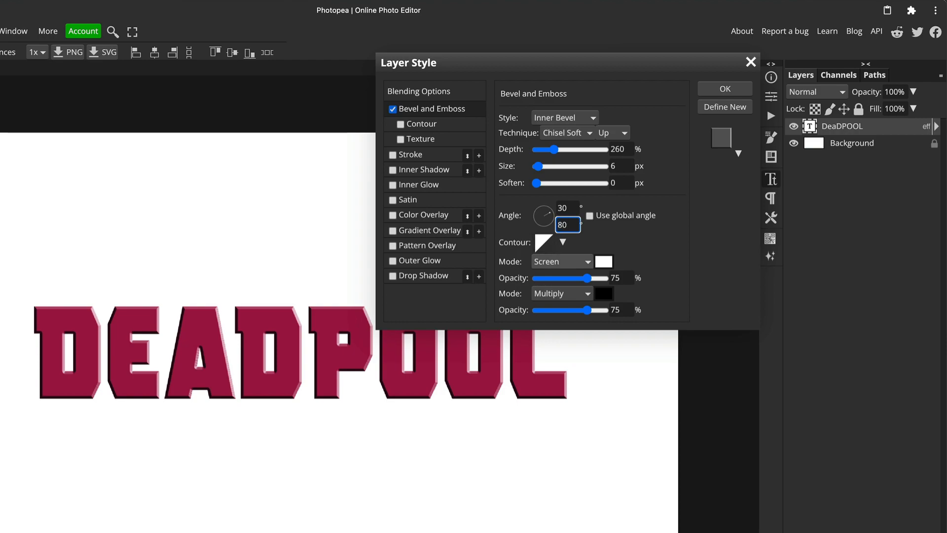
- Reduce the bevel's Screen highlight opacity to 0% and raise its Multiply shadow opacity
click(604, 262)
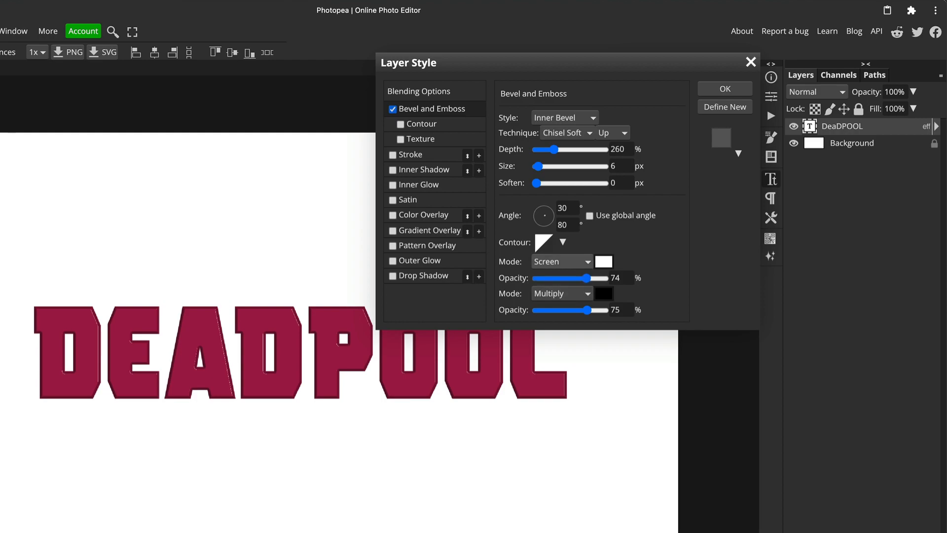
drag(587, 279, 537, 278)
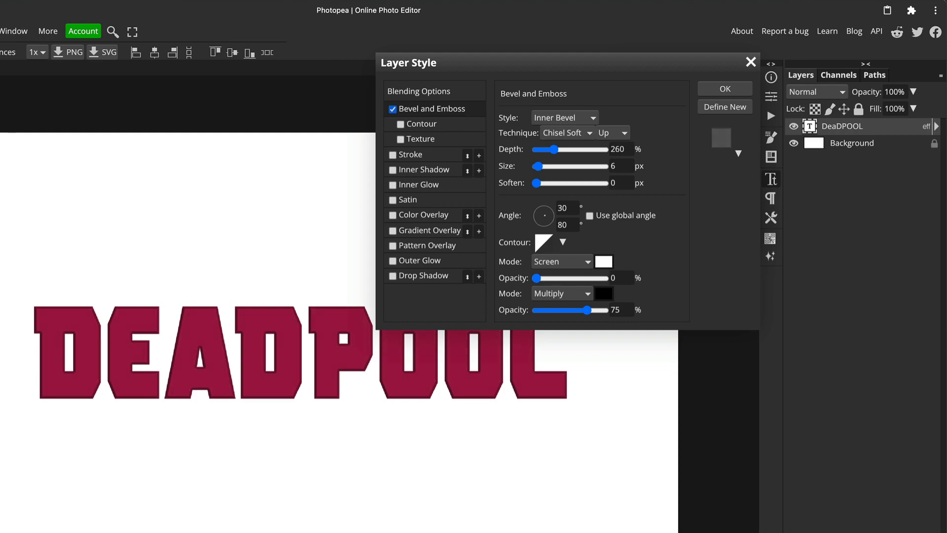
drag(587, 310, 605, 310)
- Add a black-to-white Gradient Overlay to the text in Hard Light mode at 20% opacity and apply the layer style
click(393, 230)
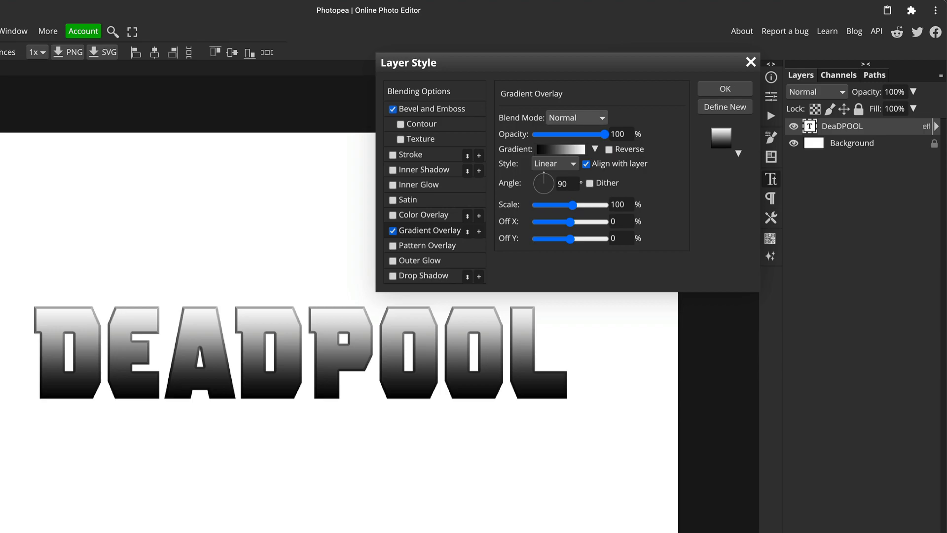
click(580, 118)
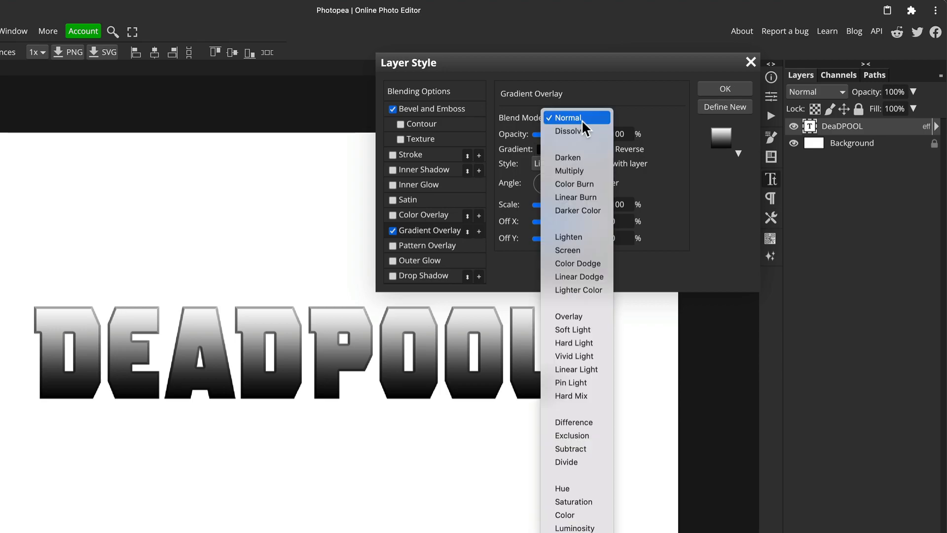
click(573, 343)
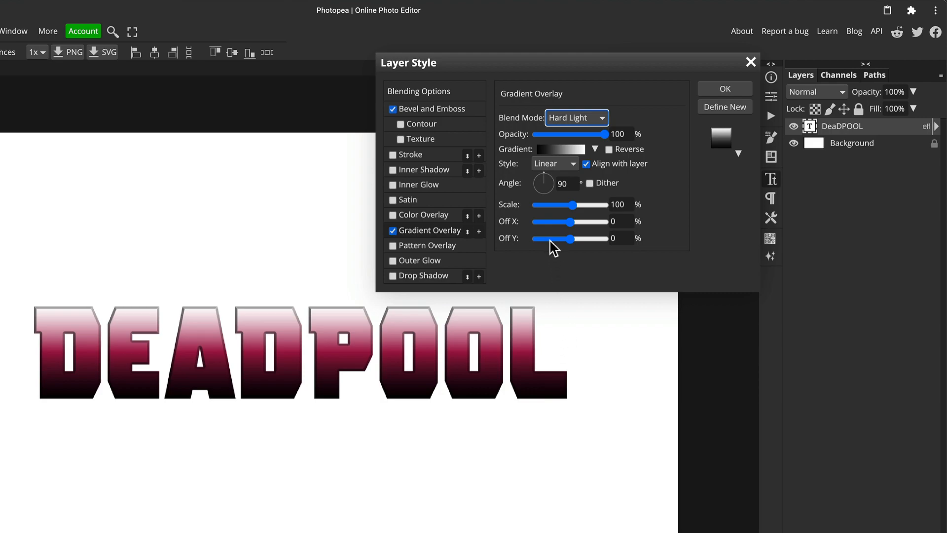
double_click(618, 134)
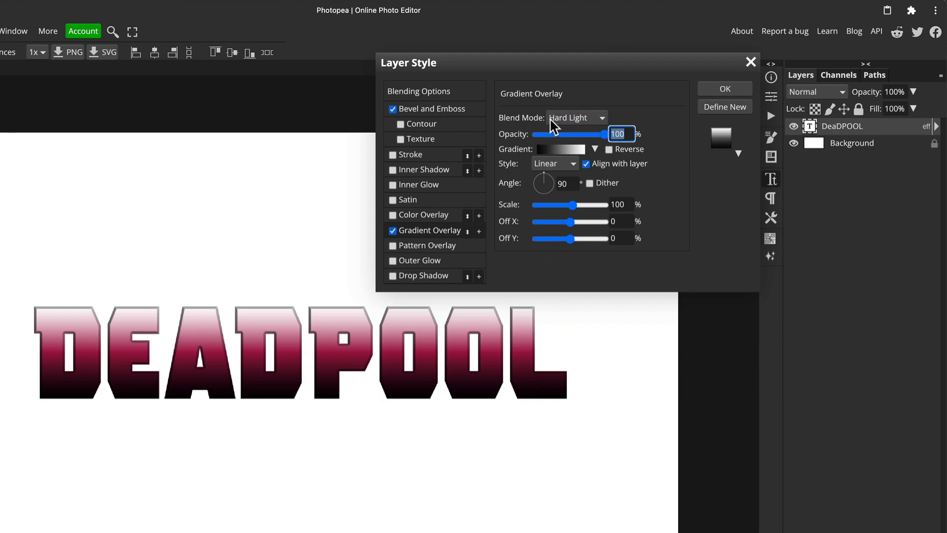
text(20)
key(Return)
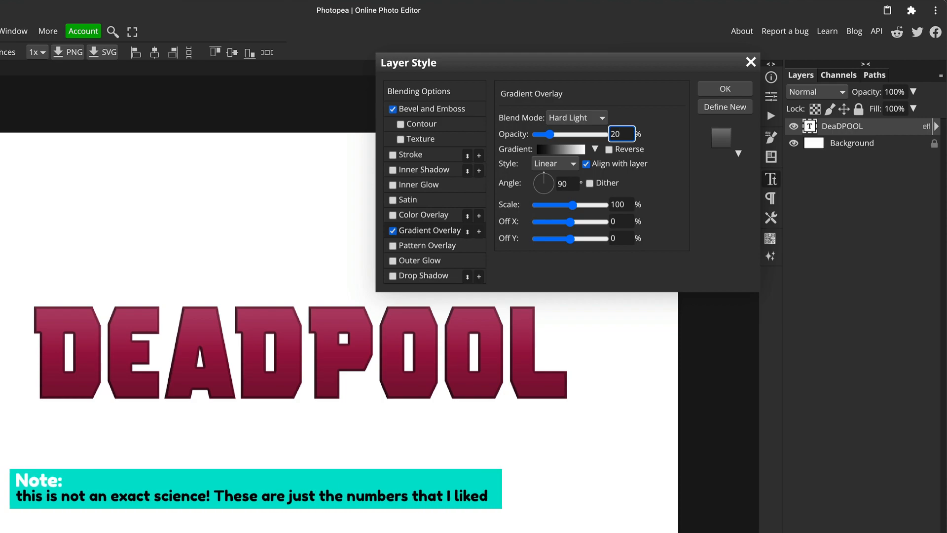
click(674, 184)
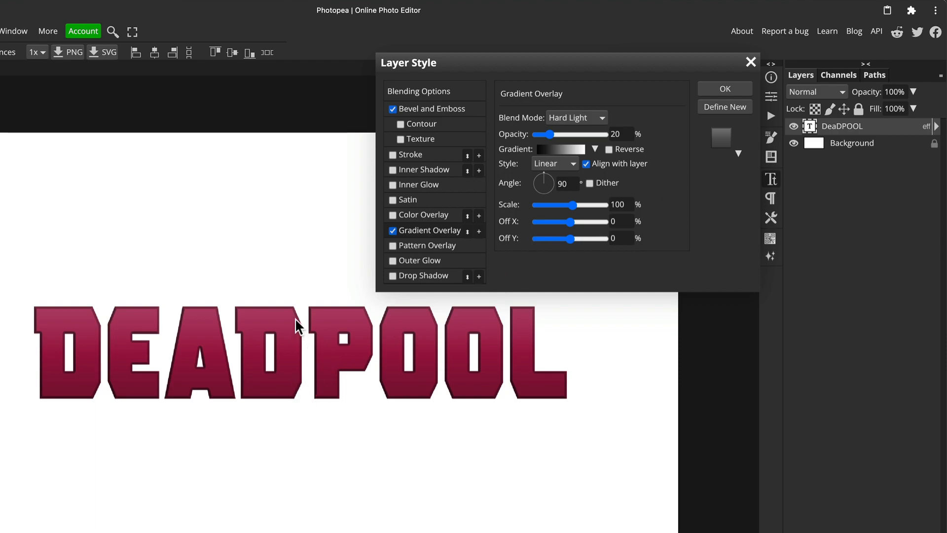
click(741, 96)
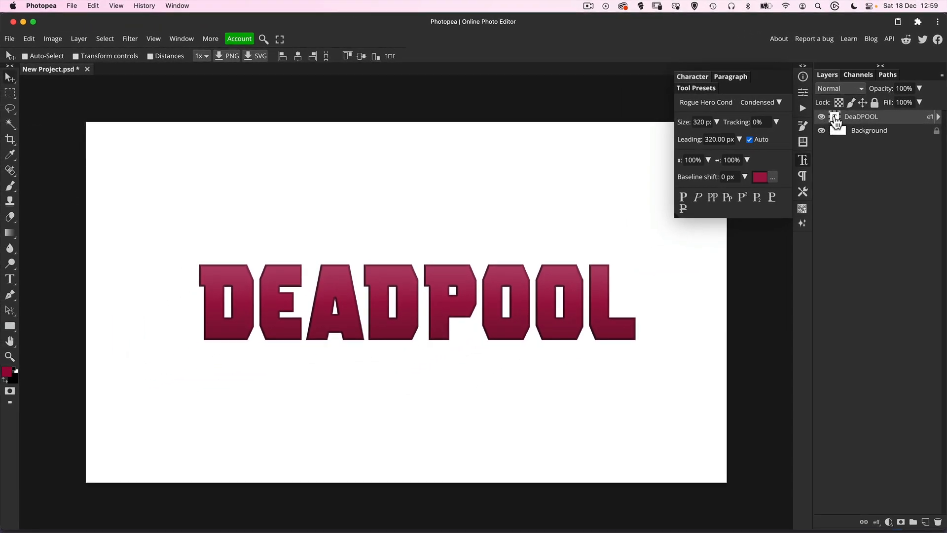
- Close the character settings, group the DEADPOOL text layer into a folder and name the folder Main Text
click(804, 159)
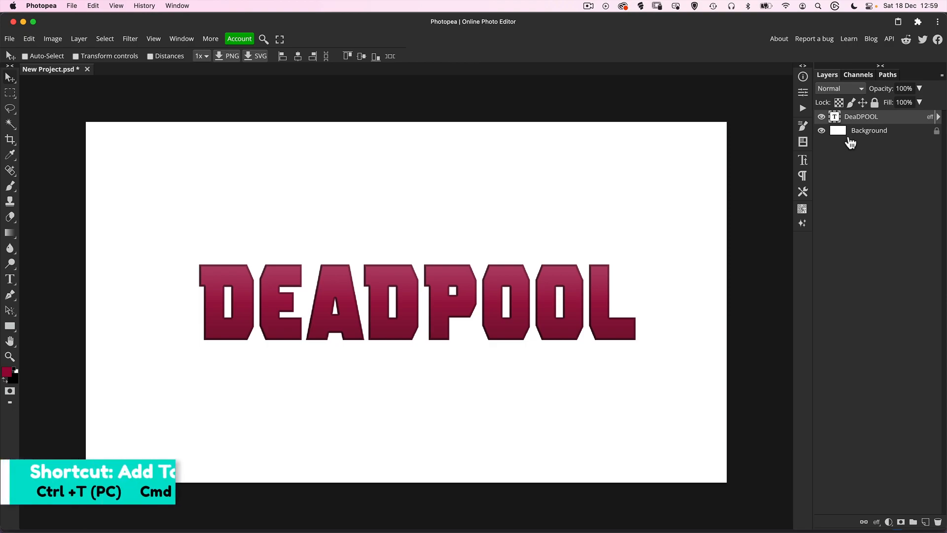
key(super+t)
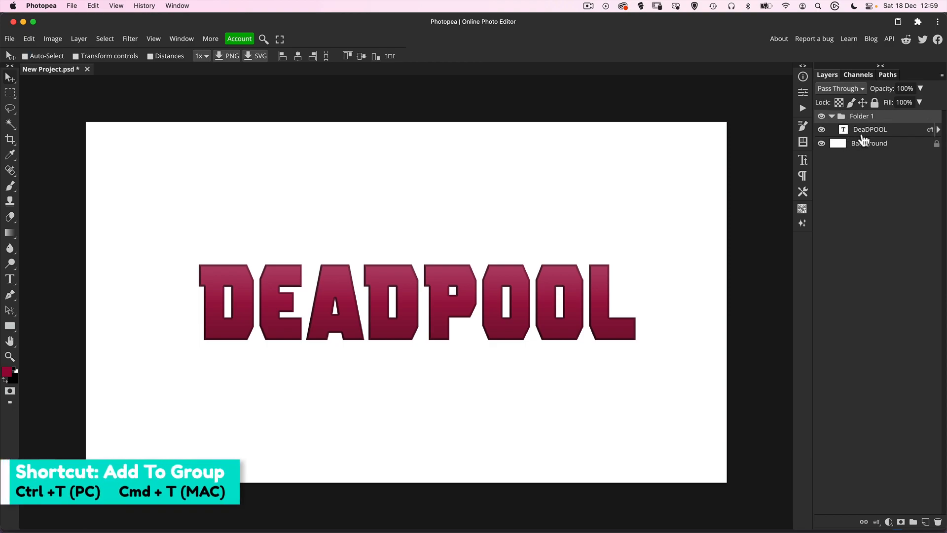
double_click(871, 118)
text(Main Text)
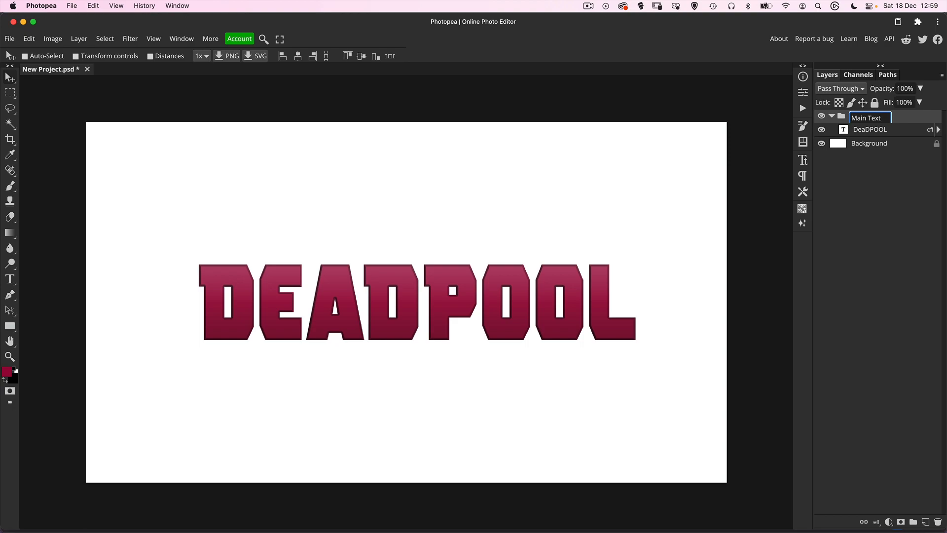
key(Return)
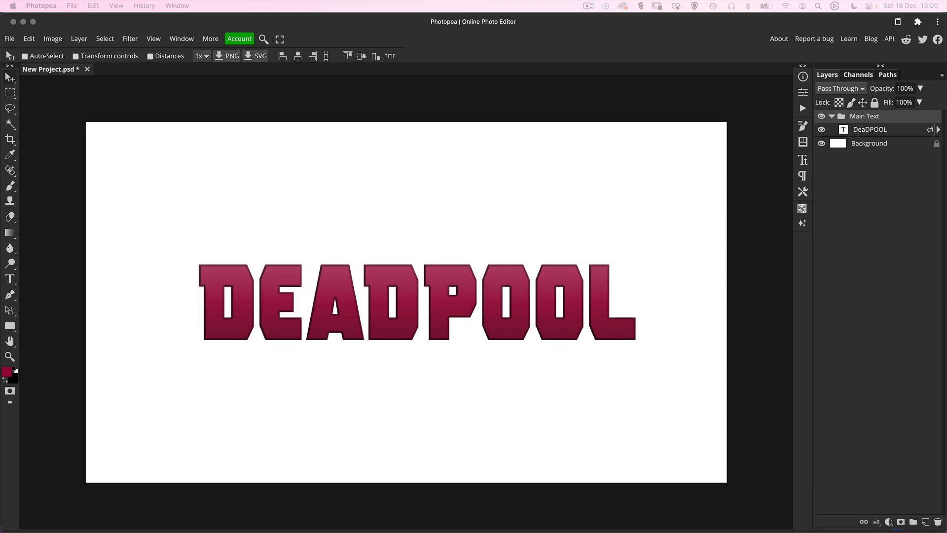
- Place the concrete texture image above the DEADPOOL layer in the Main Text folder and open its smart object contents
drag(942, 192, 394, 213)
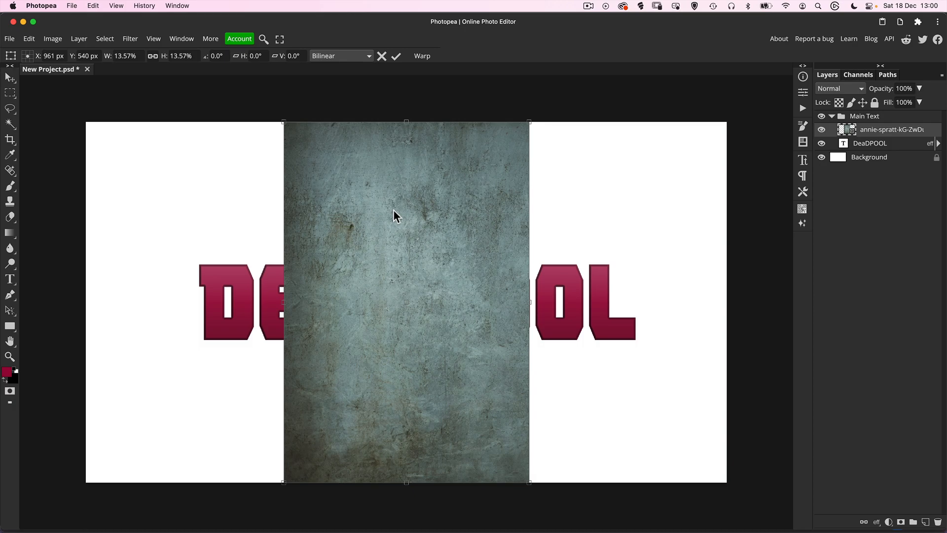
key(Return)
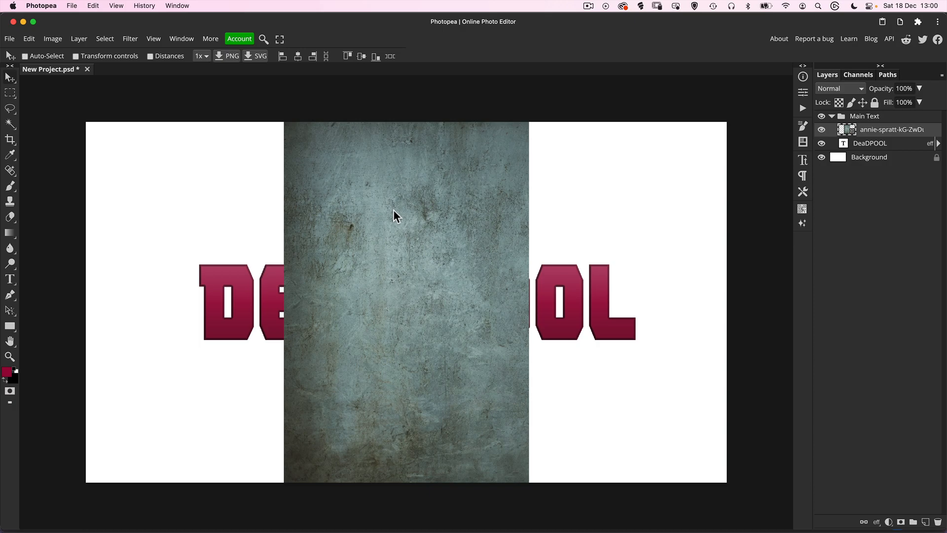
double_click(849, 131)
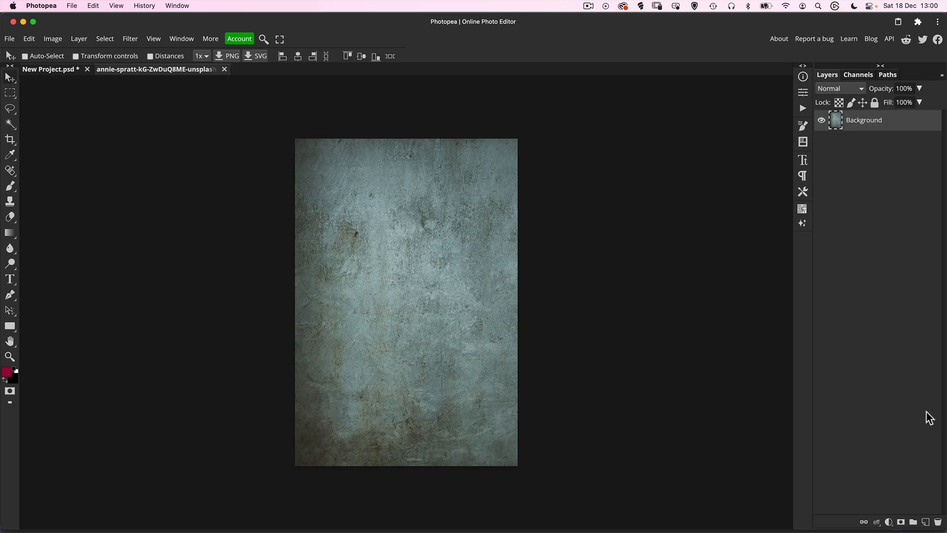
- Desaturate the texture with a Hue/Saturation adjustment layer at a saturation of -100
click(889, 522)
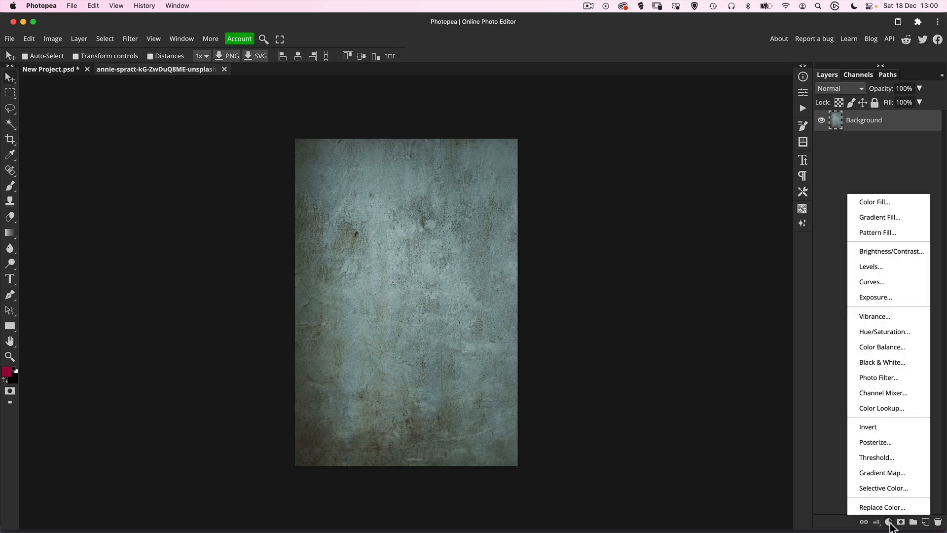
click(883, 336)
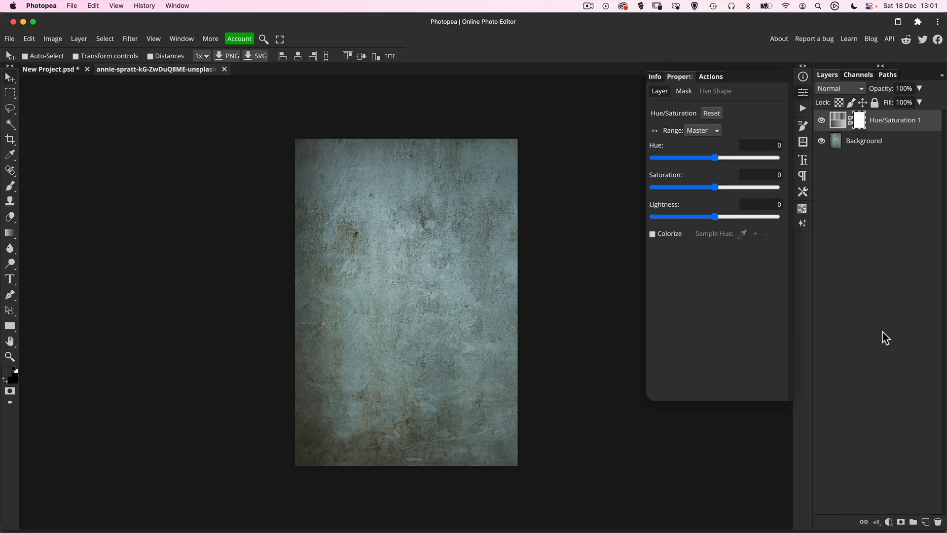
drag(716, 188, 644, 194)
click(838, 121)
- Brighten the texture with a Levels adjustment layer, midtones at 1.89, compare it with the layer hidden, and save the smart object
click(889, 523)
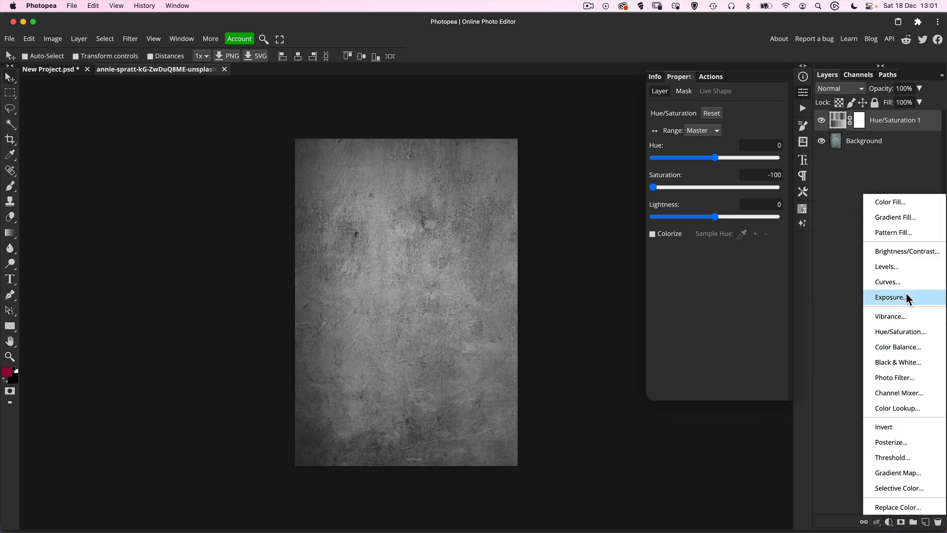
click(908, 266)
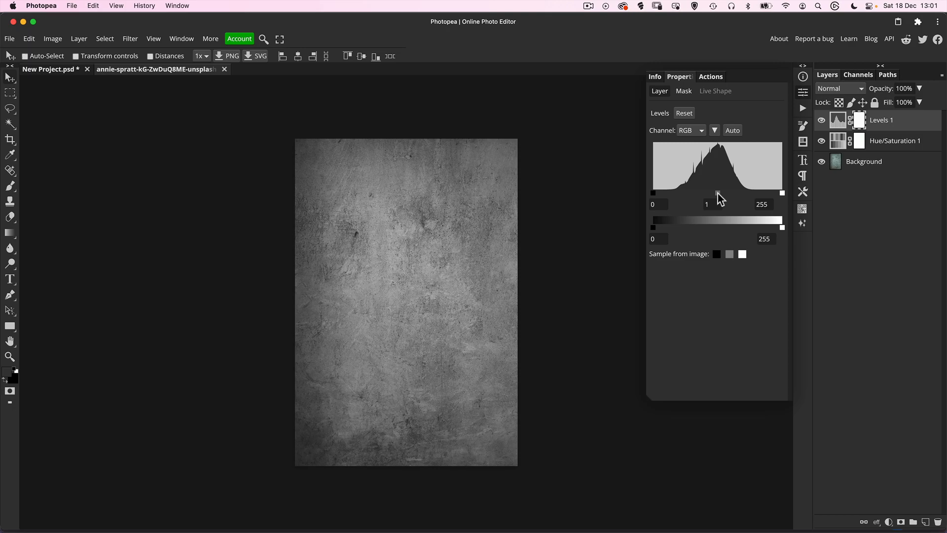
drag(719, 193, 703, 195)
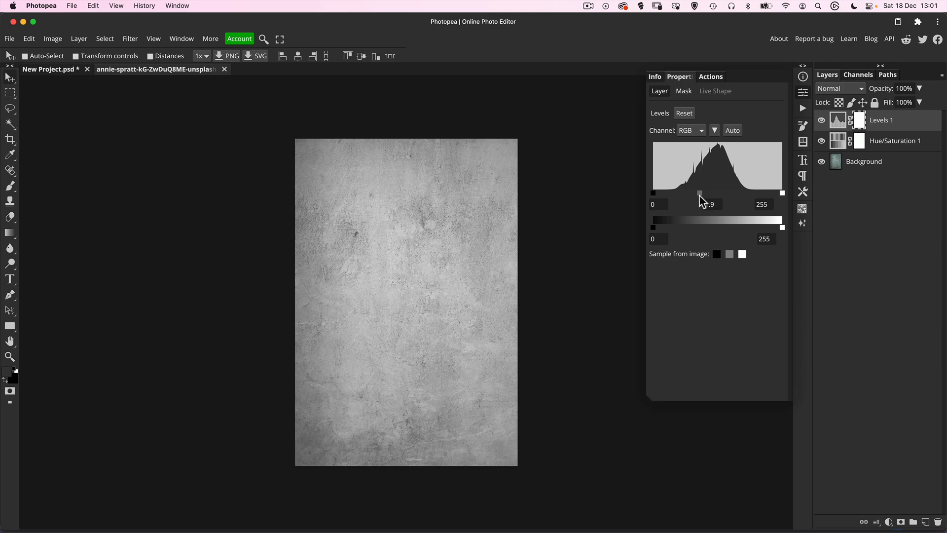
click(822, 121)
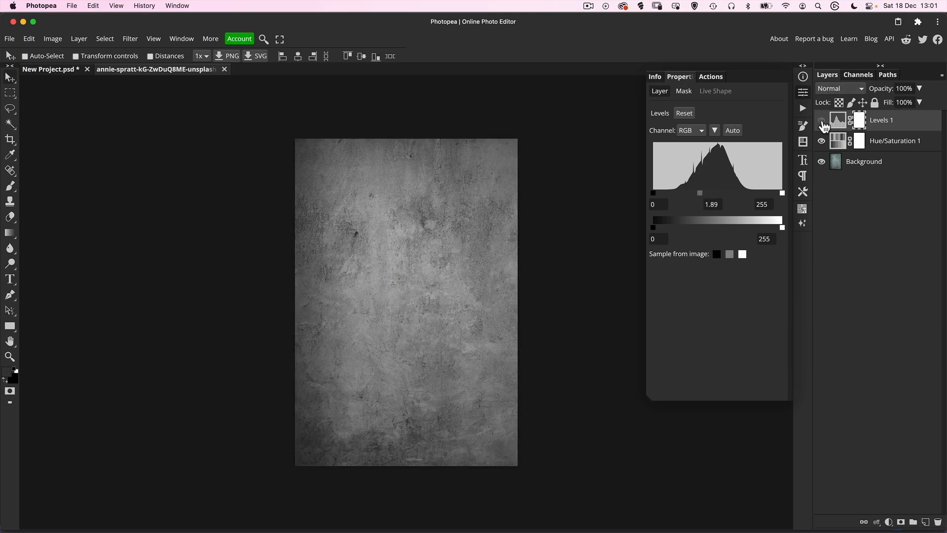
click(822, 121)
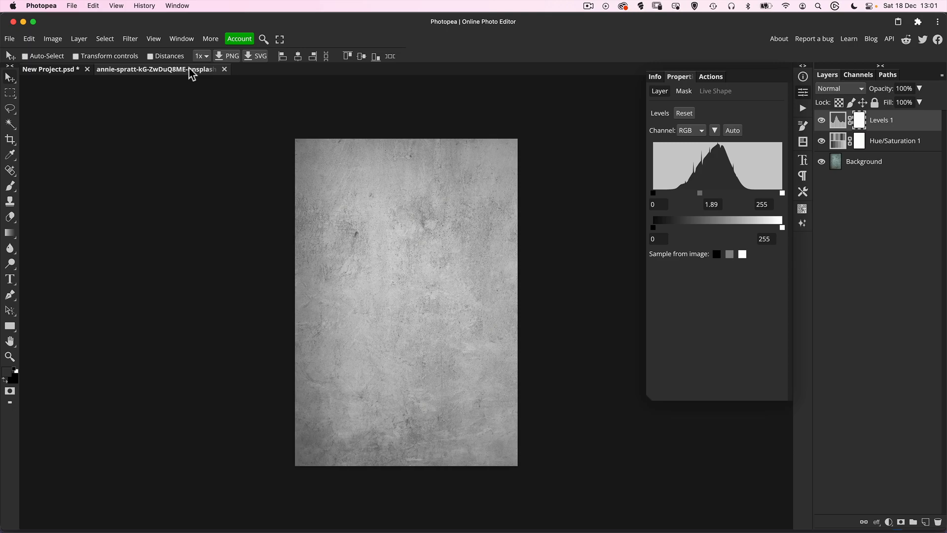
key(super)
key(super+s)
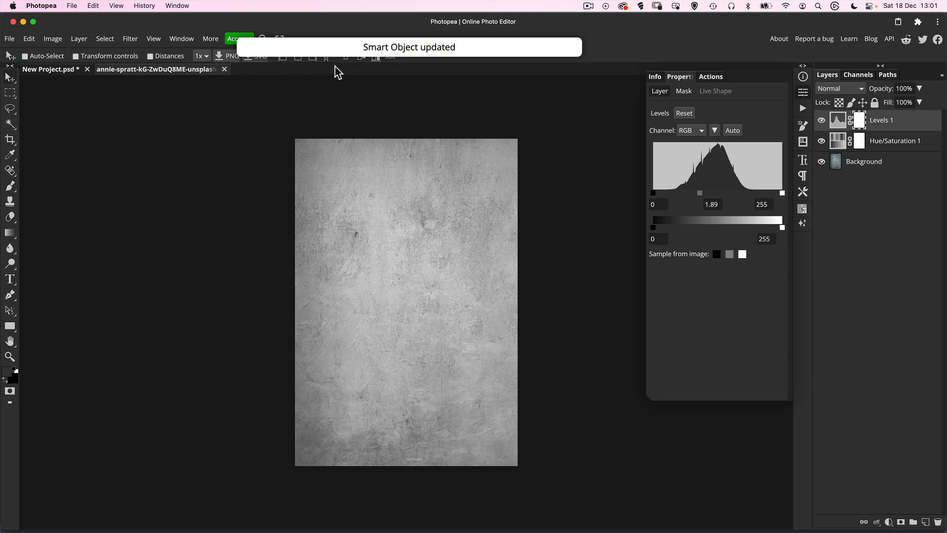
- Close the texture's smart object document and rotate the placed texture 90° in the main project
click(225, 70)
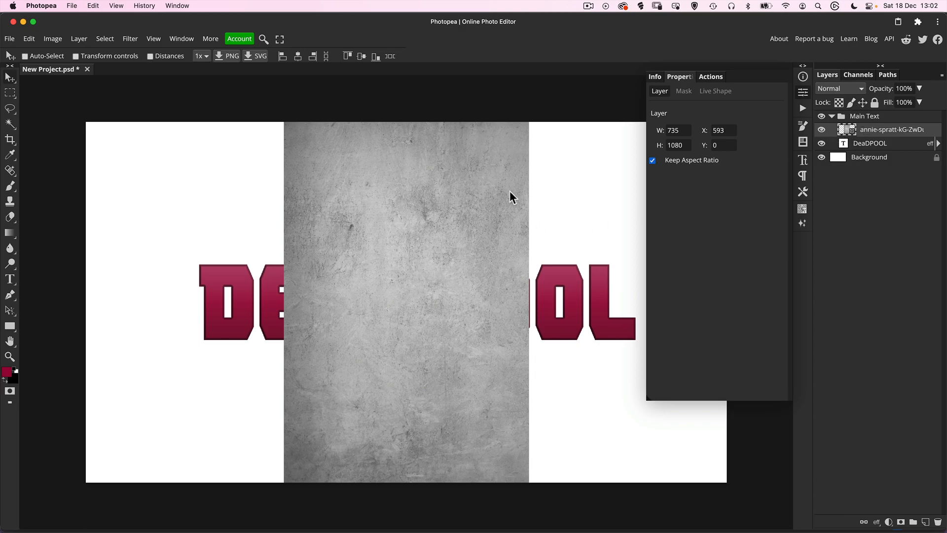
key(super+alt+t)
drag(535, 115, 570, 398)
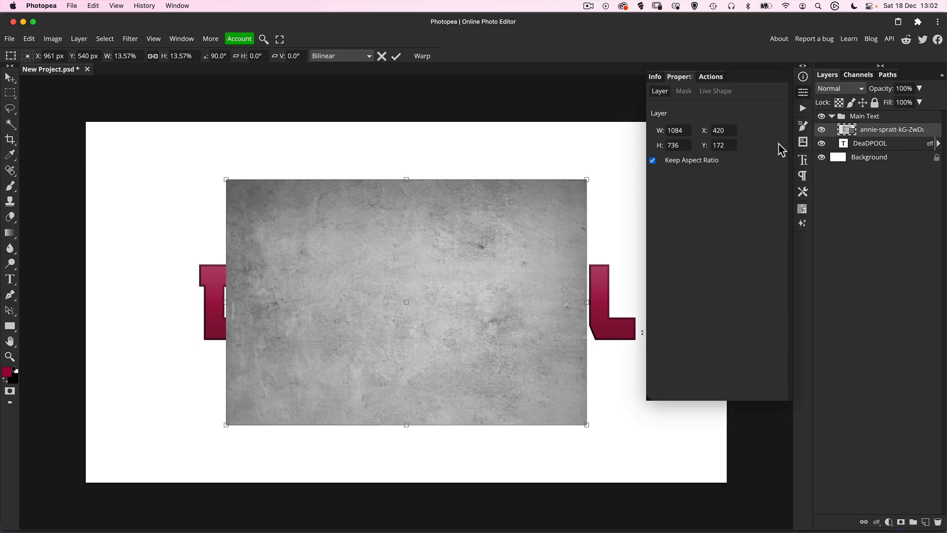
click(803, 95)
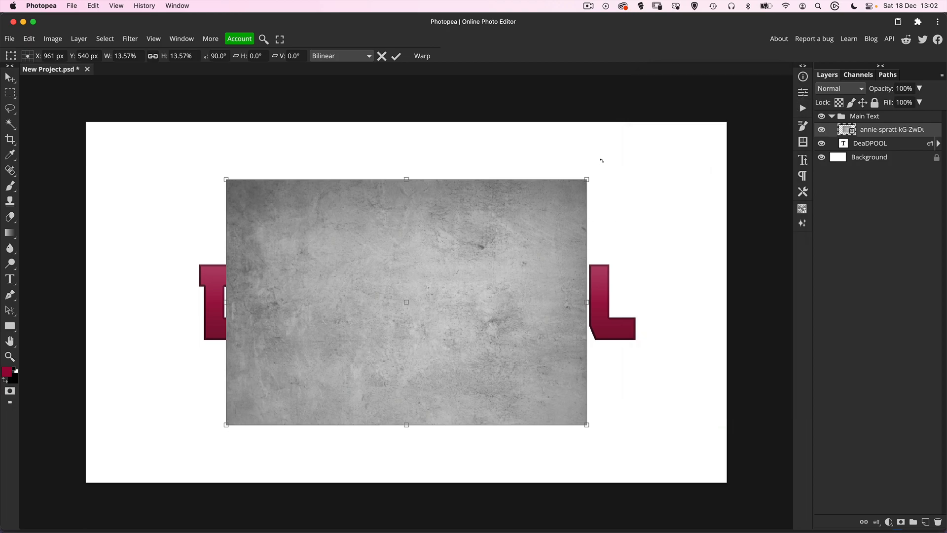
- Scale the rotated texture to 22.91% and position it so it covers the whole DEADPOOL text
alt+click(590, 178)
drag(589, 178, 771, 81)
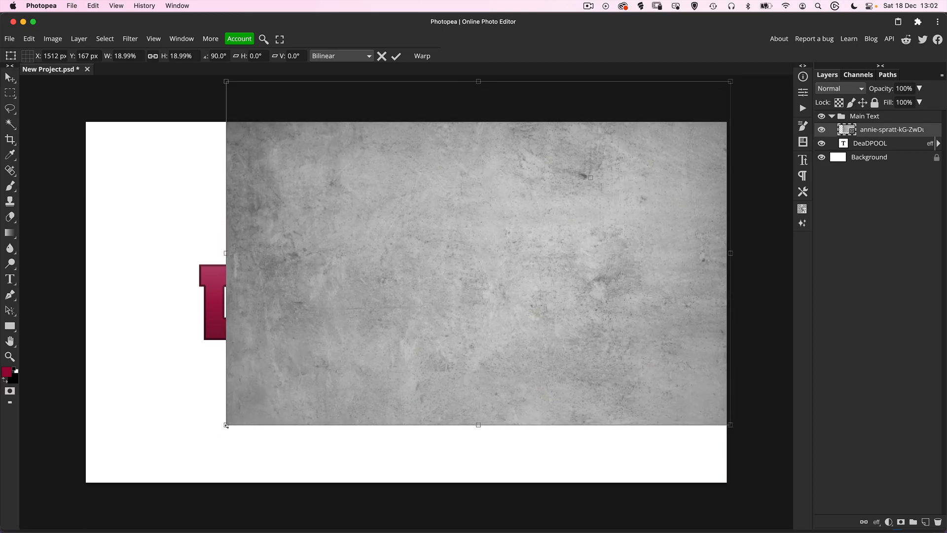
drag(223, 427, 57, 499)
drag(482, 371, 468, 371)
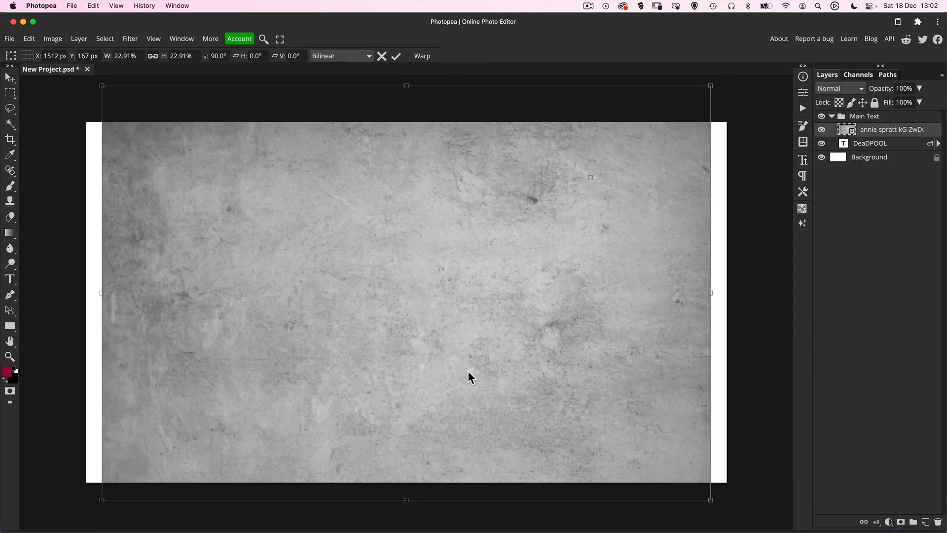
key(Return)
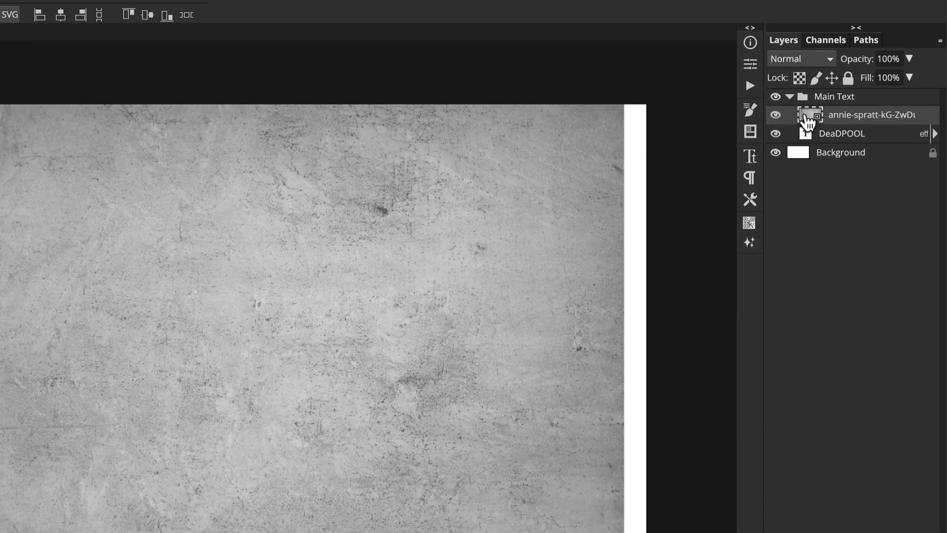
- Move the concrete layer out of the Main Text folder to directly above it and rename it Texture
drag(808, 119, 814, 98)
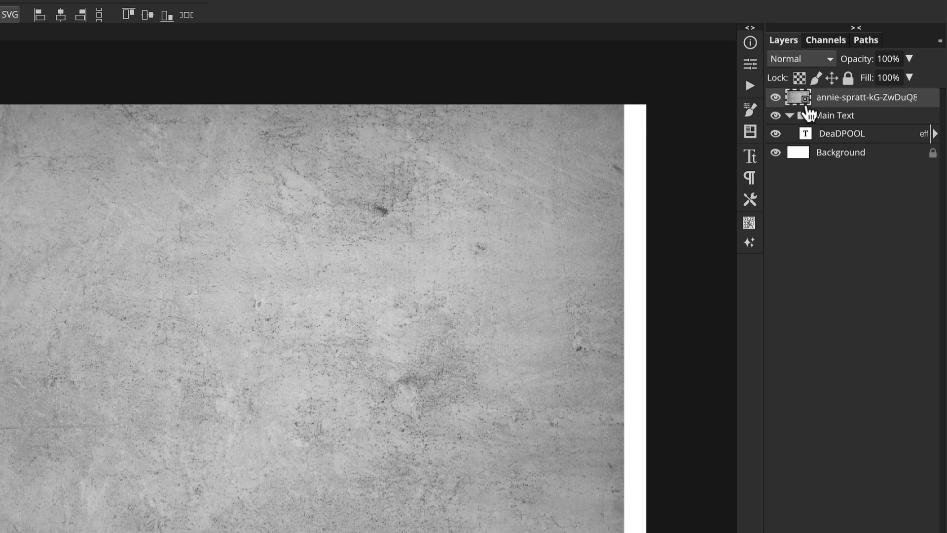
double_click(829, 99)
text(Texture)
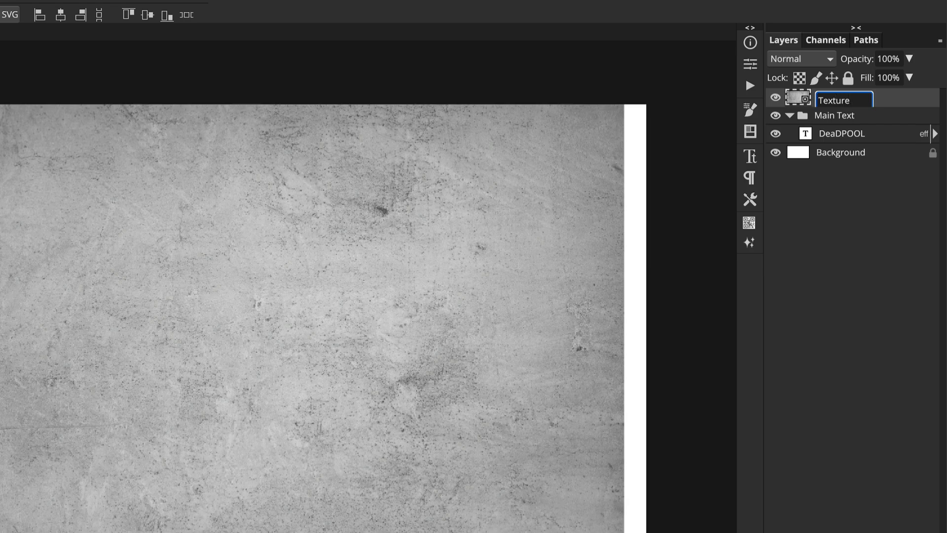
key(Return)
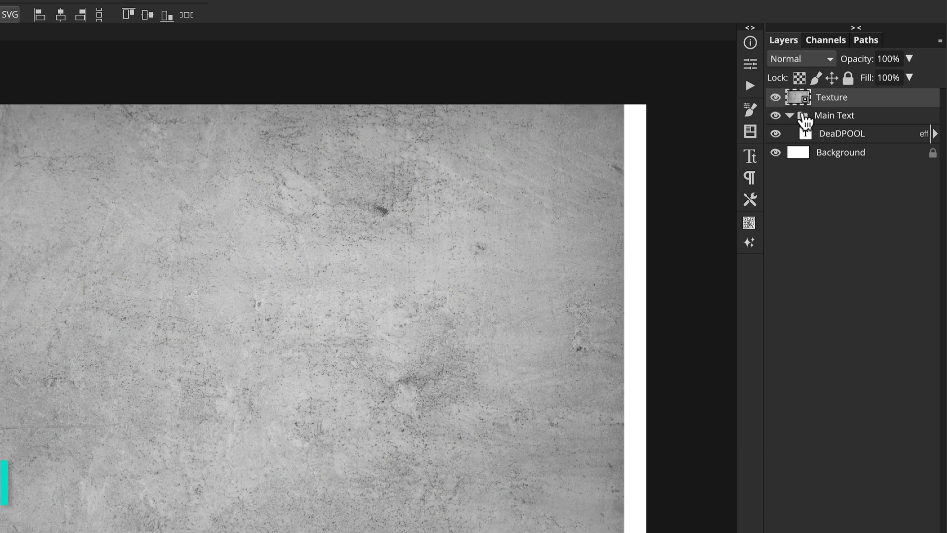
- Clip the Texture layer to the Main Text folder
alt+click(799, 101)
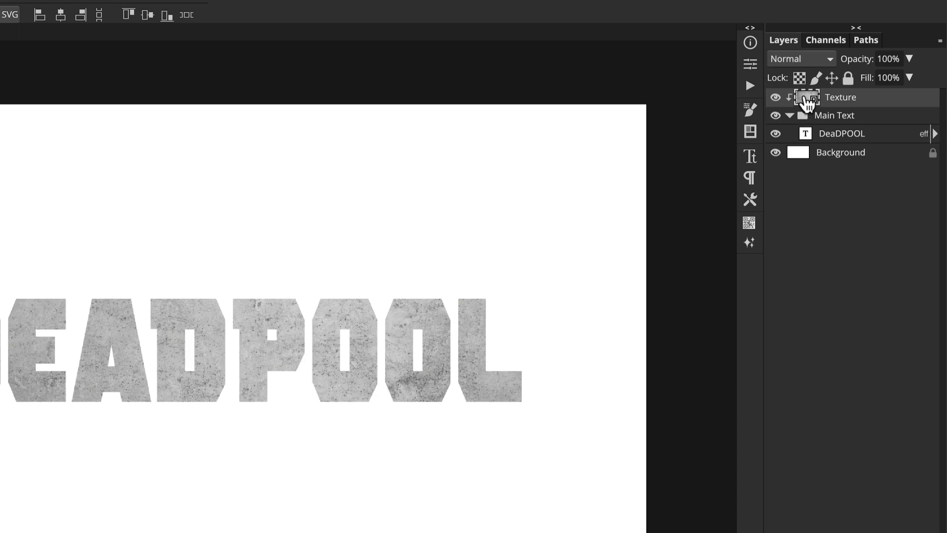
alt+click(805, 99)
alt+click(797, 100)
- Set the Texture layer's blend mode to Color Burn and compare the text with the layer hidden
click(797, 61)
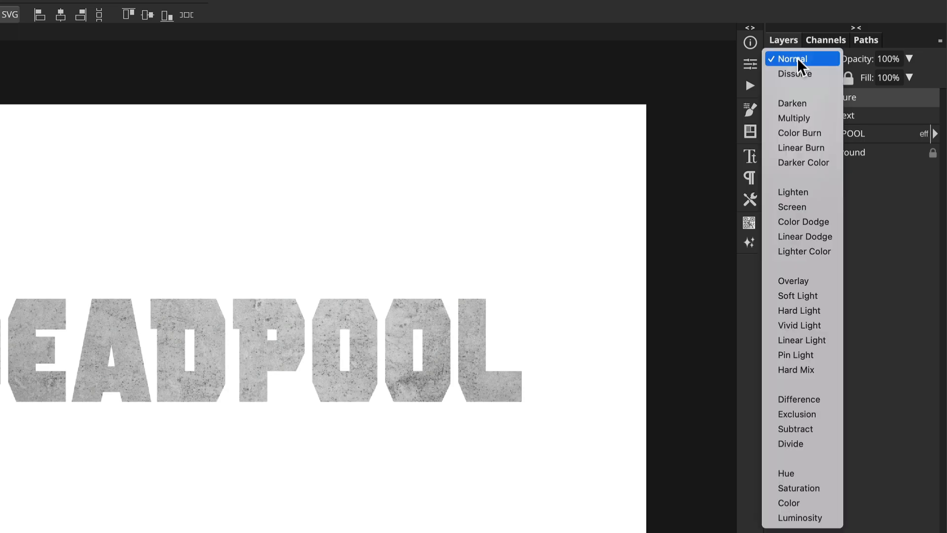
click(796, 133)
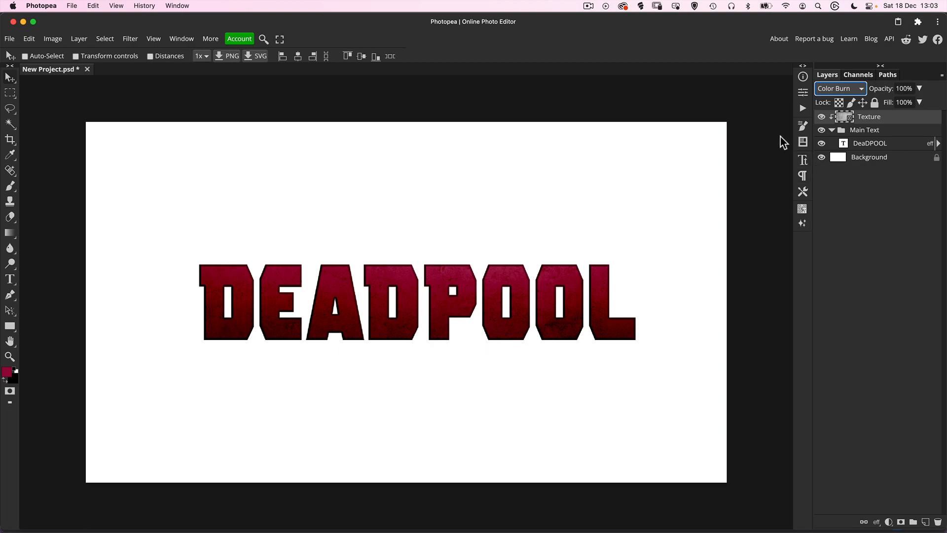
click(822, 118)
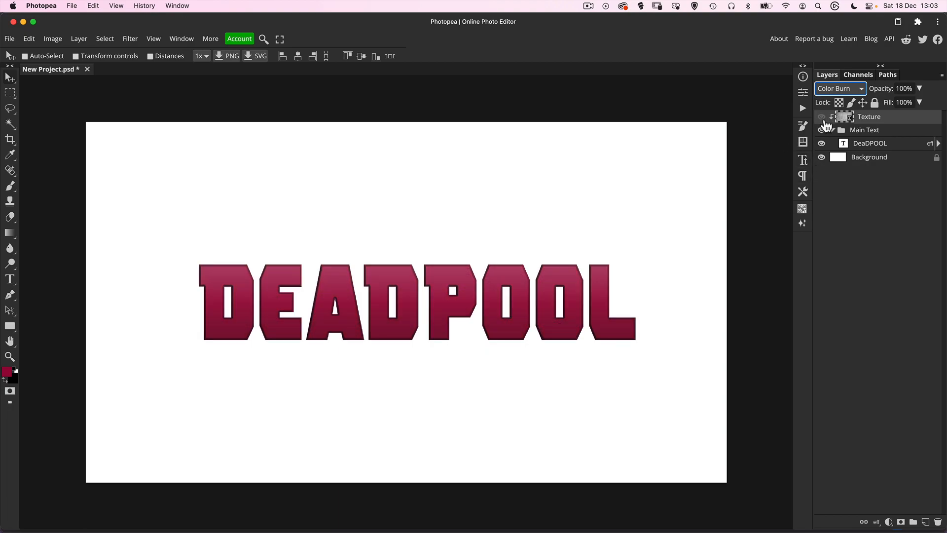
click(822, 118)
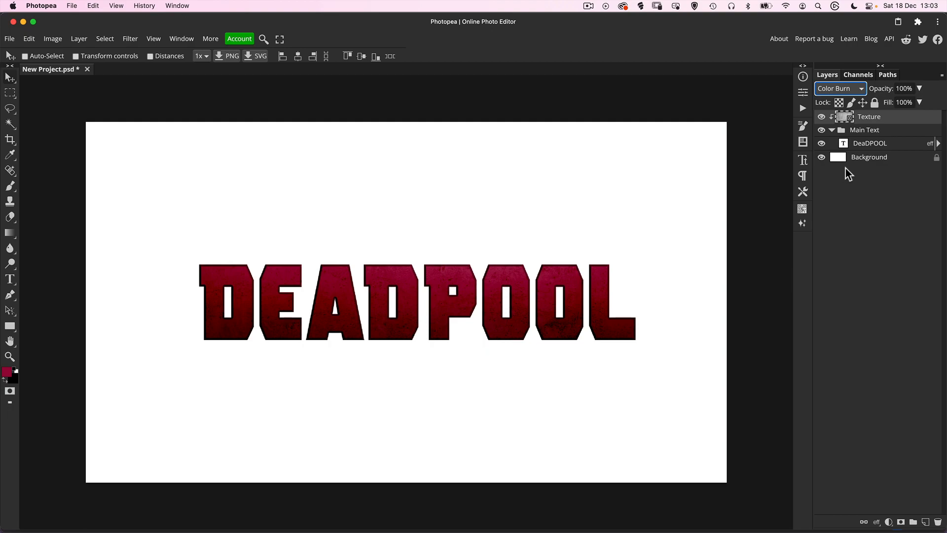
- Add an Inner Bevel to the Main Text folder with the Smooth technique, 1000% depth and 7 px size
click(876, 132)
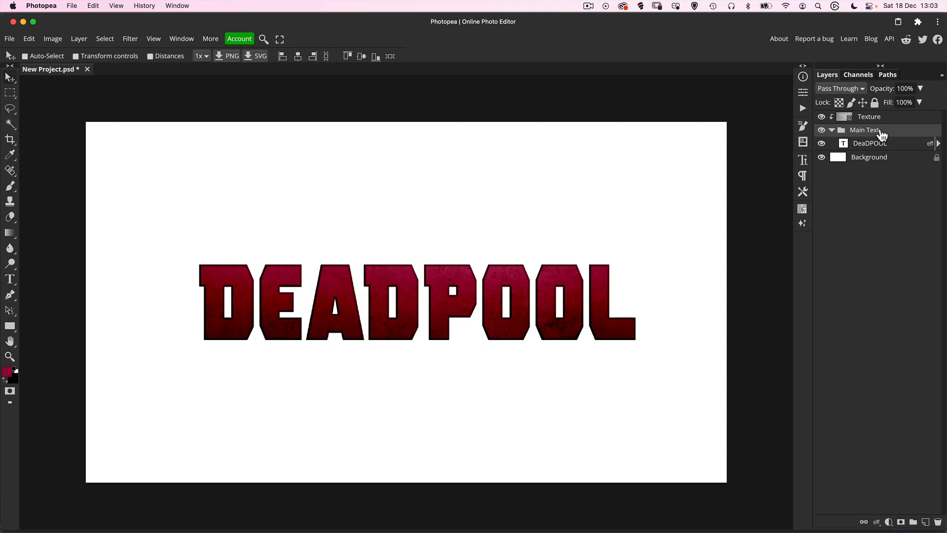
double_click(907, 136)
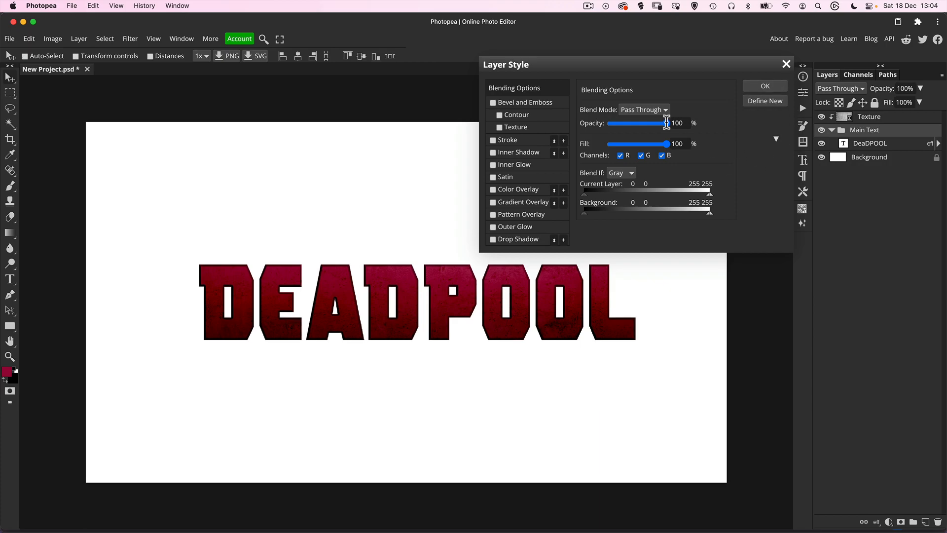
click(537, 102)
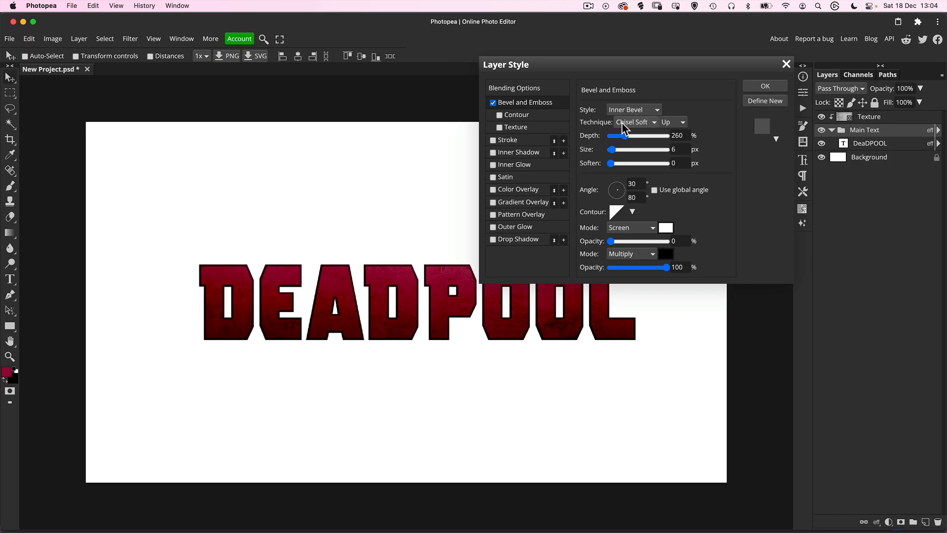
click(627, 123)
click(636, 102)
drag(630, 134, 673, 143)
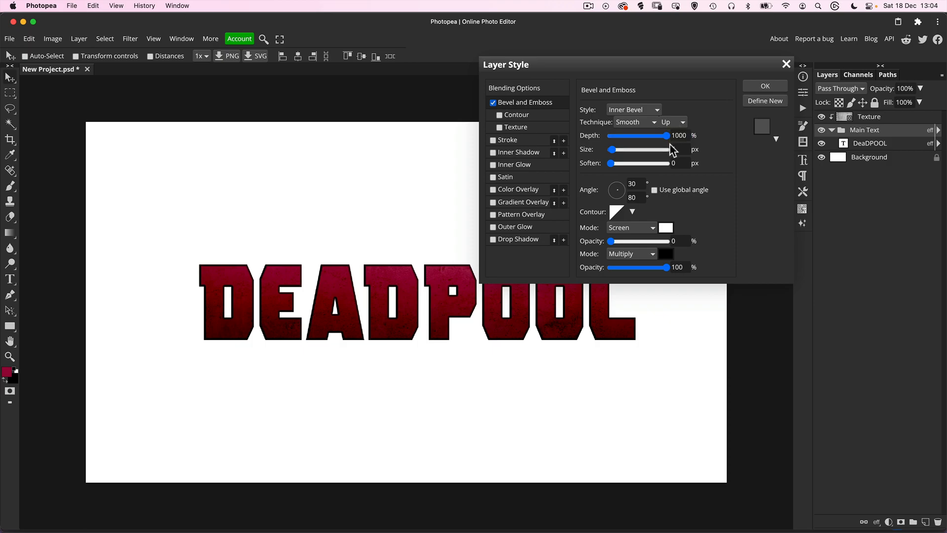
mouse_move(668, 139)
mouse_down()
mouse_move(656, 138)
mouse_move(672, 137)
mouse_up()
click(680, 135)
text(1000)
key(Tab)
key(Tab)
- Set the bevel's angle to 130° and altitude to 50°, shadow opacity to 0% and highlight opacity to 100%, and apply the style
double_click(632, 183)
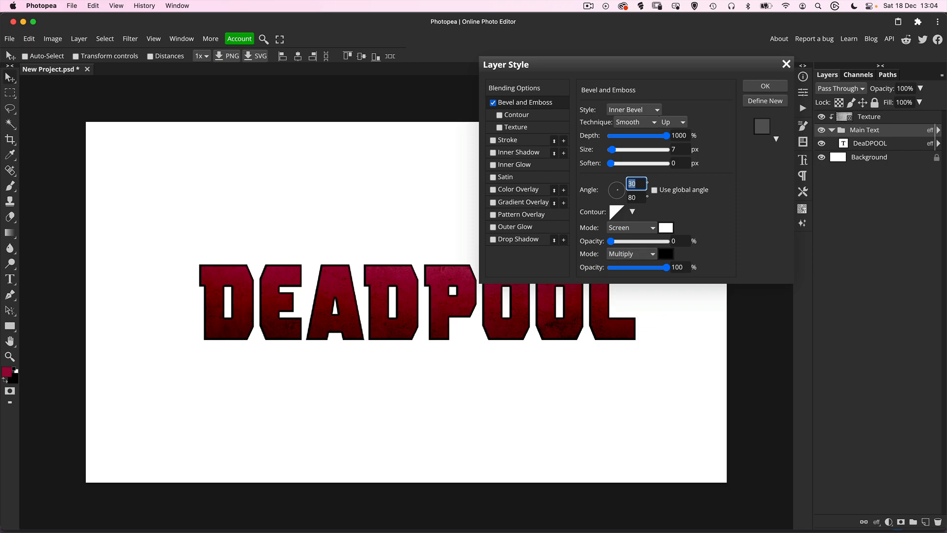
text(130)
key(Tab)
text(50)
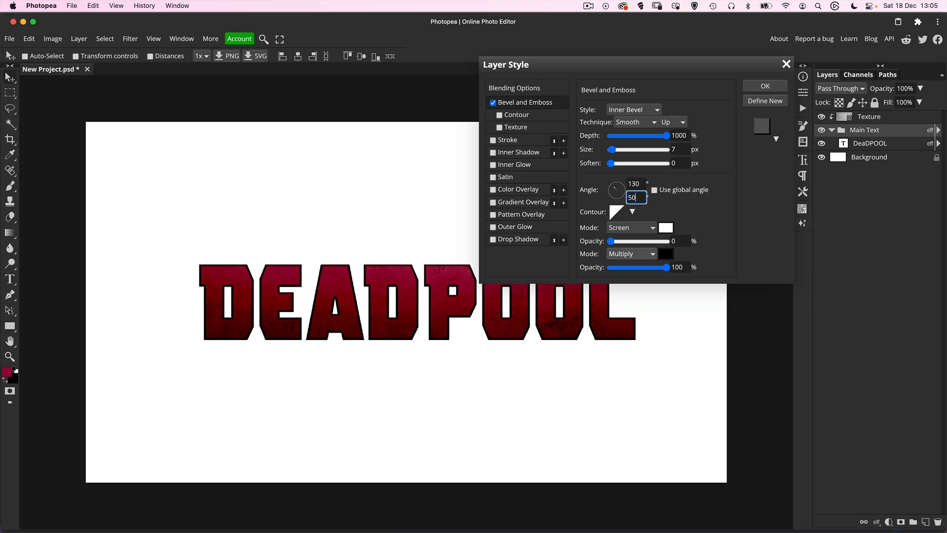
drag(667, 267, 611, 267)
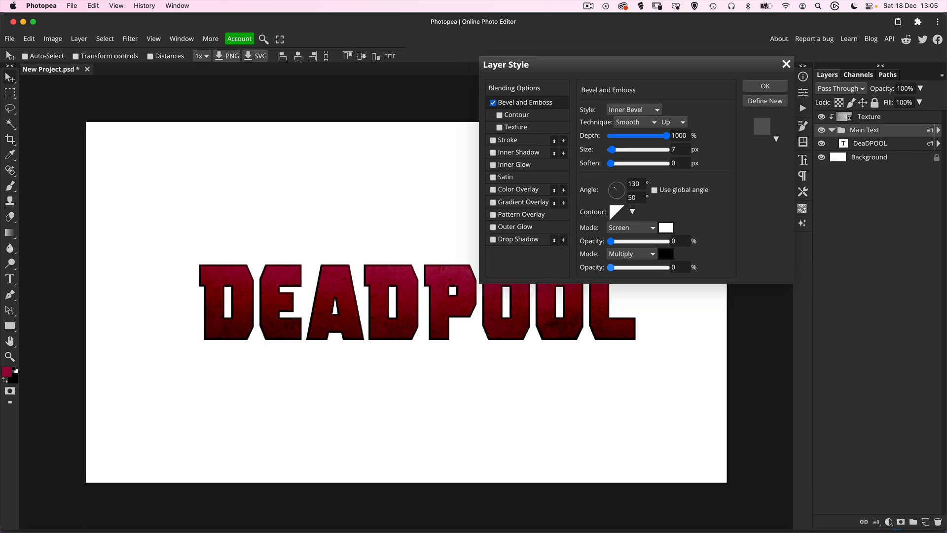
drag(611, 242, 668, 241)
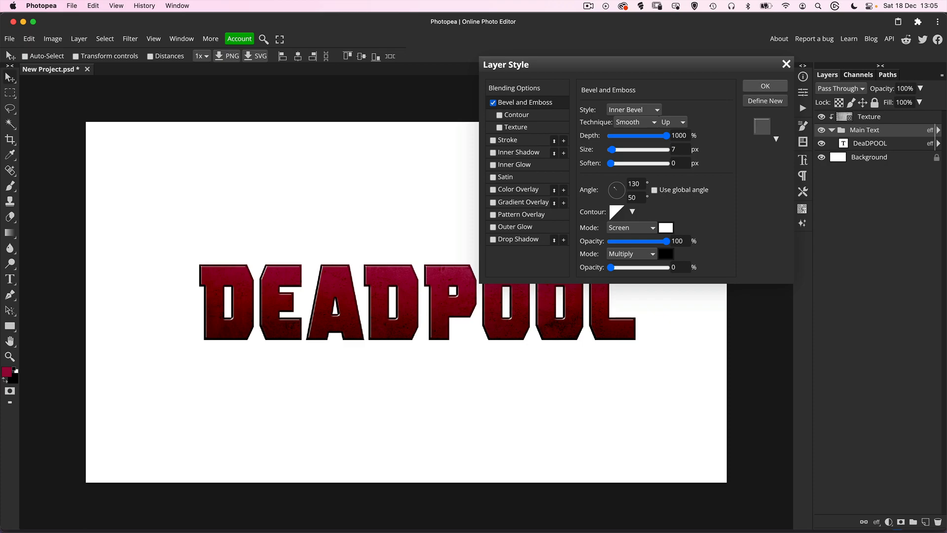
click(765, 86)
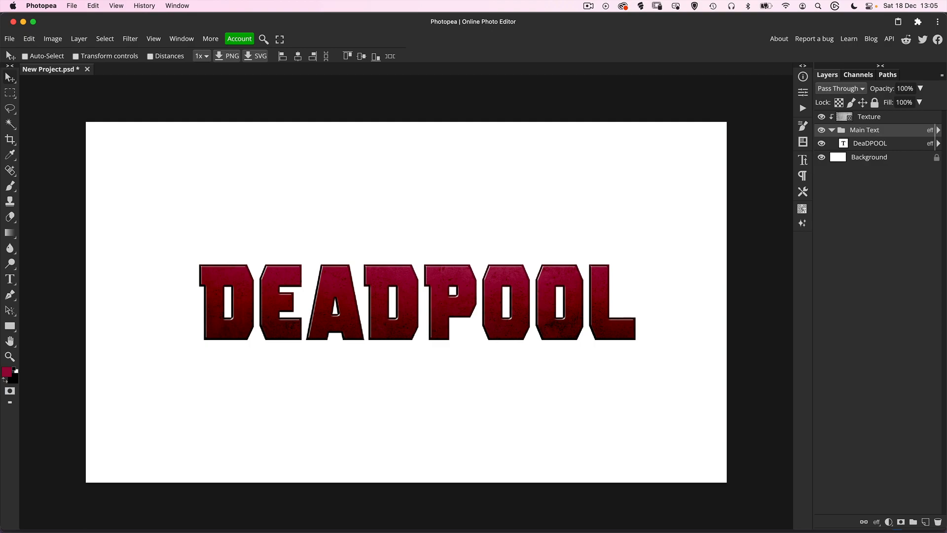
- Duplicate the Texture layer and place the copy in the Main Text folder, clipped to the DEADPOOL text layer
click(869, 117)
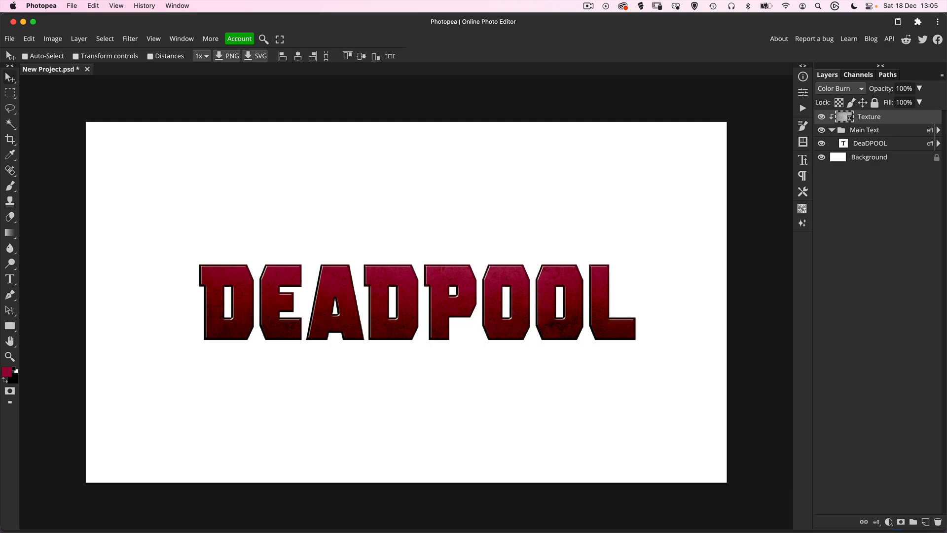
key(super+j)
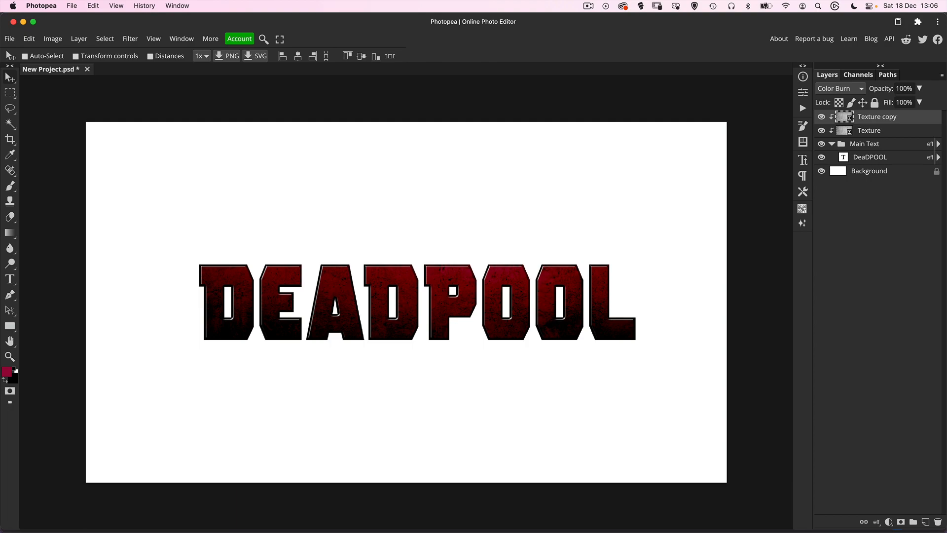
drag(848, 121, 853, 147)
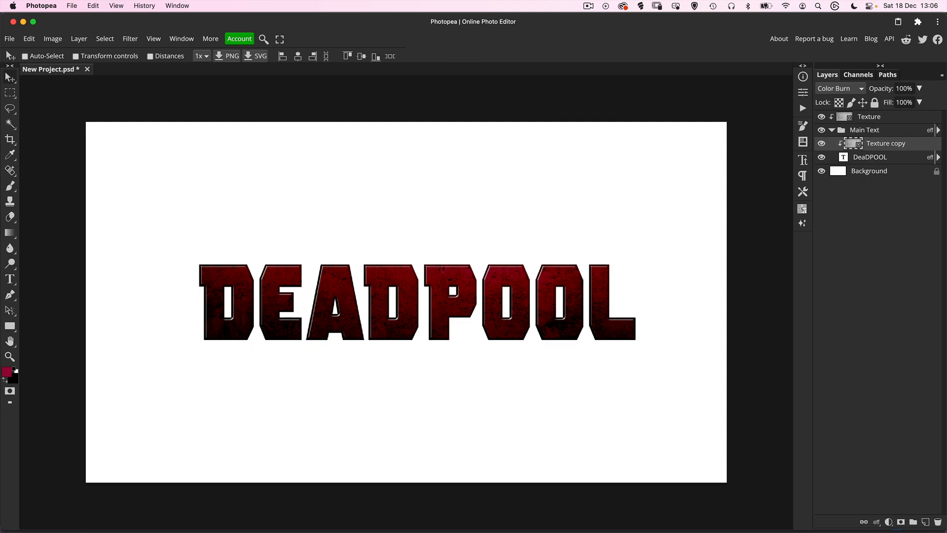
key(alt+super+g)
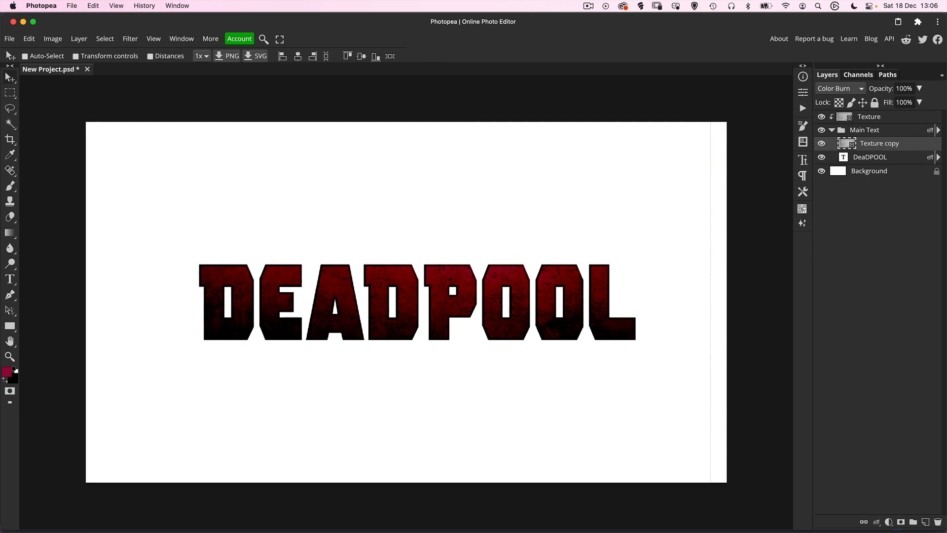
key(alt+super+g)
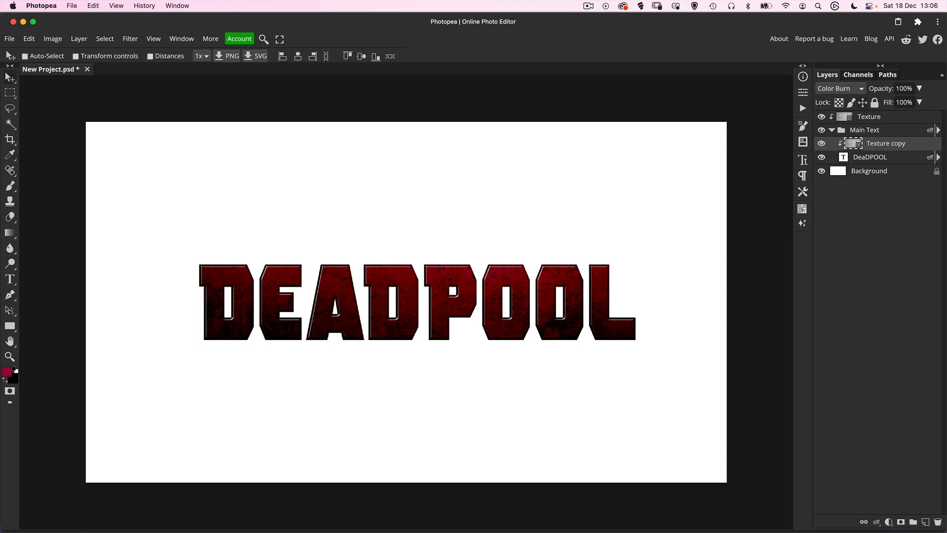
- Set the texture copy's blend mode to Normal and rename the layer Metal
click(853, 88)
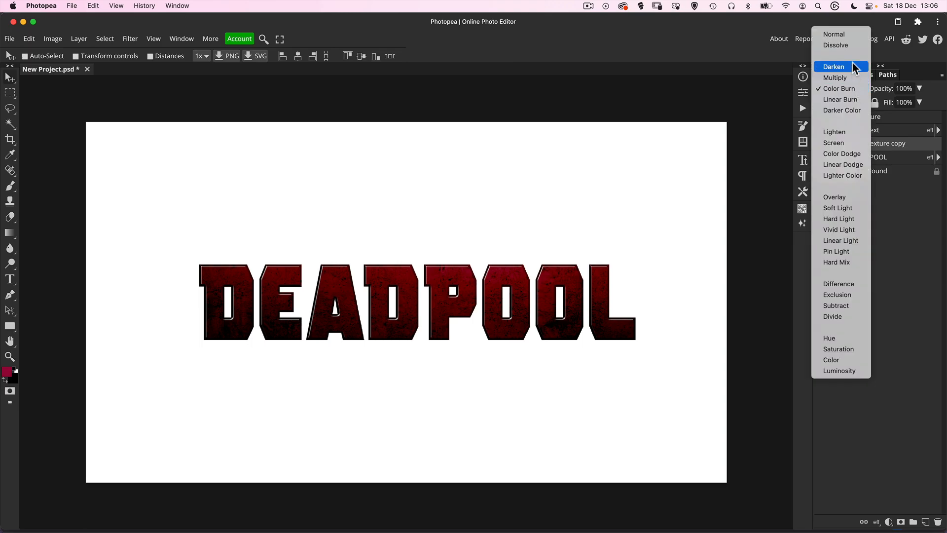
click(851, 35)
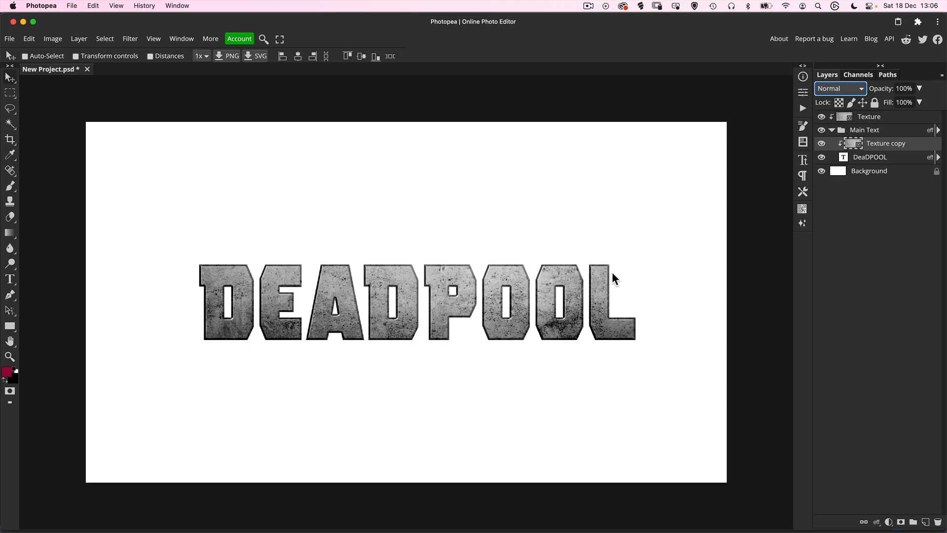
click(853, 144)
double_click(880, 146)
text(Metal)
key(Return)
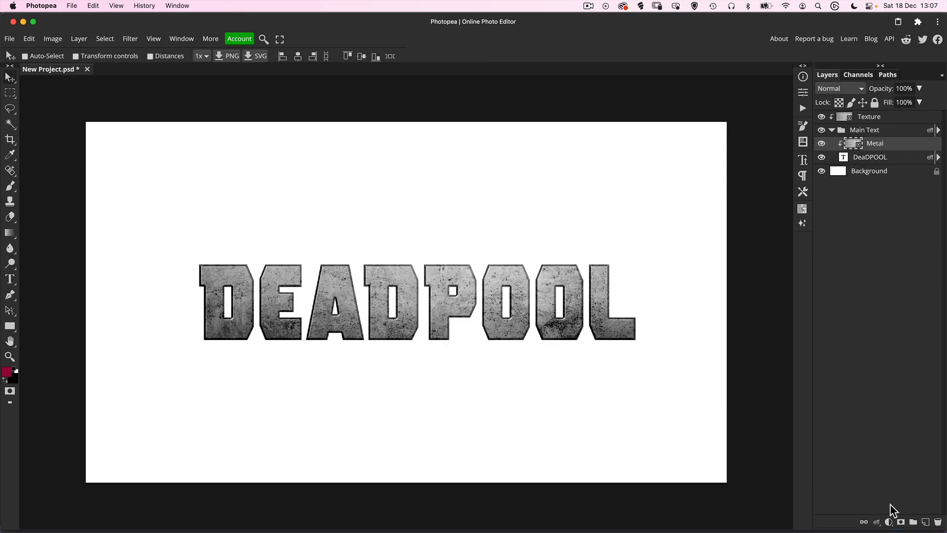
- Add a layer mask to the Metal layer and invert it to black
click(901, 522)
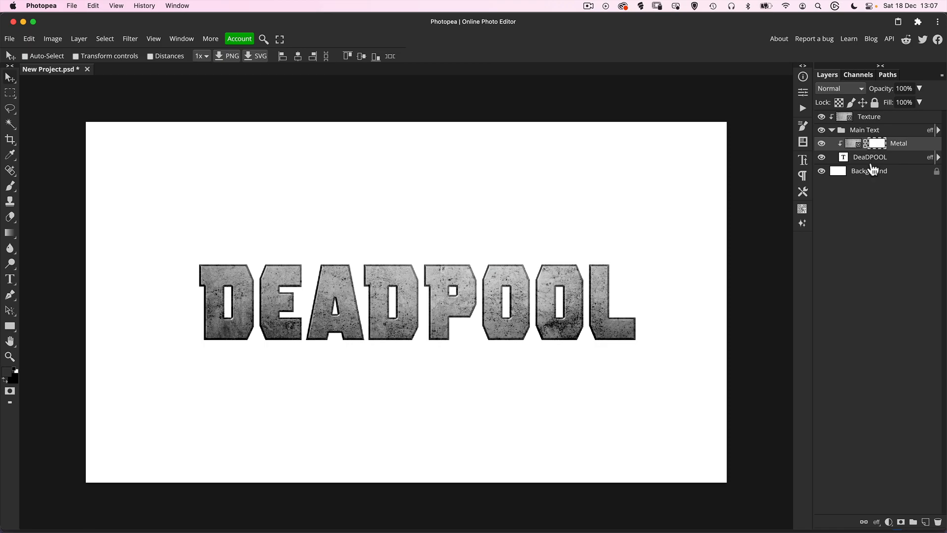
key(super)
key(super+i)
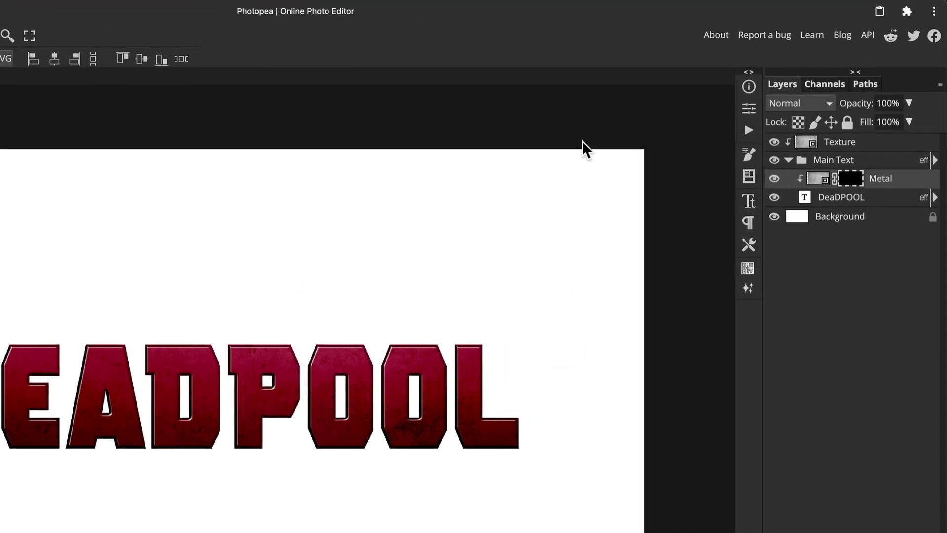
- Choose the Brush tool with the 76 px round noisy marker tip and set its size to 15 px
click(745, 154)
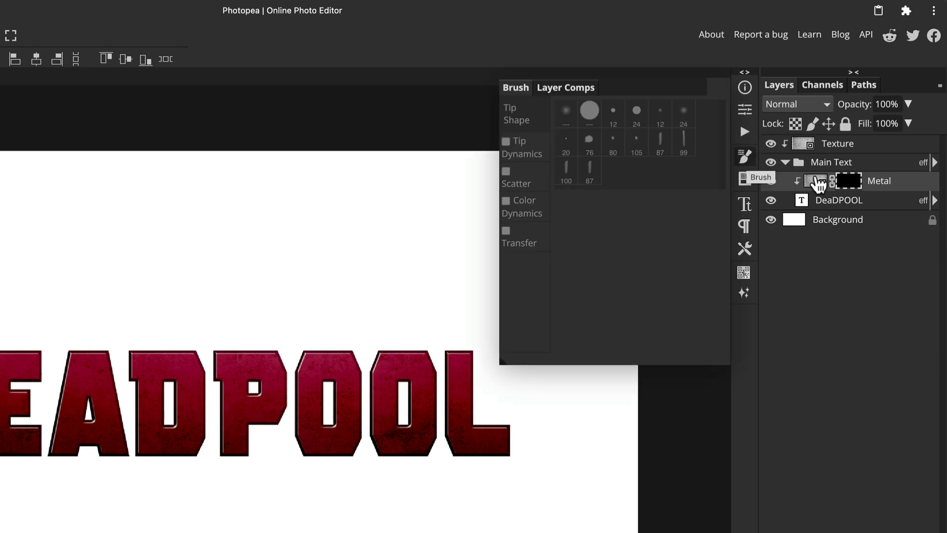
key(b)
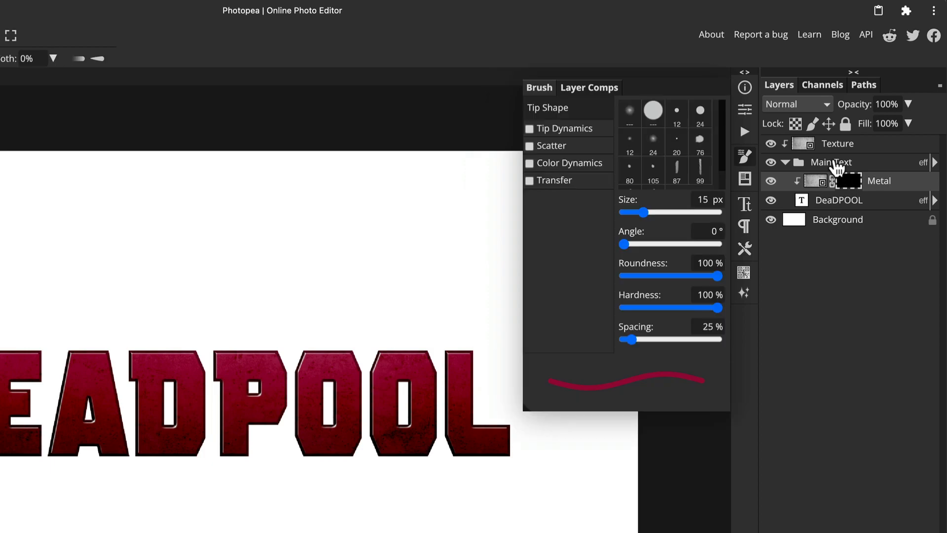
mouse_move(721, 137)
mouse_down()
mouse_move(721, 160)
mouse_move(726, 120)
mouse_move(721, 159)
mouse_move(721, 126)
mouse_up()
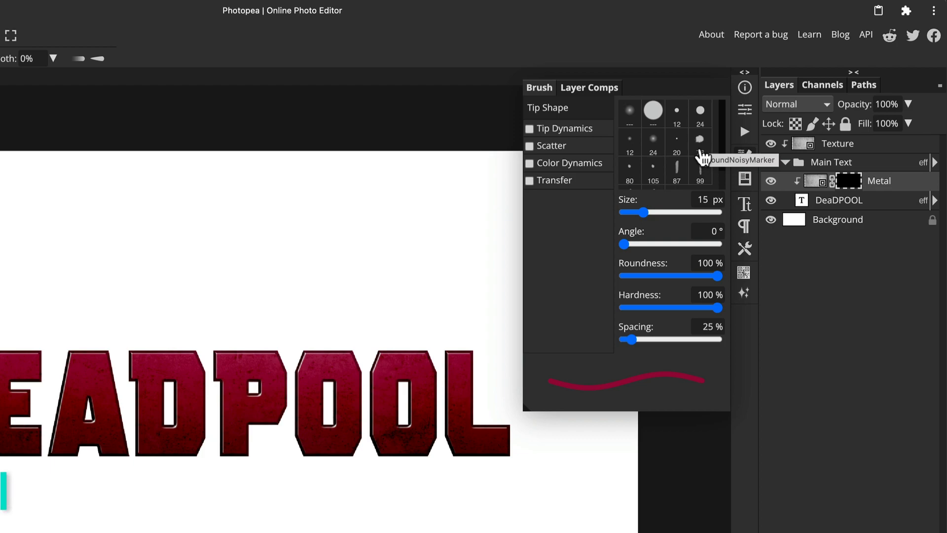
click(701, 147)
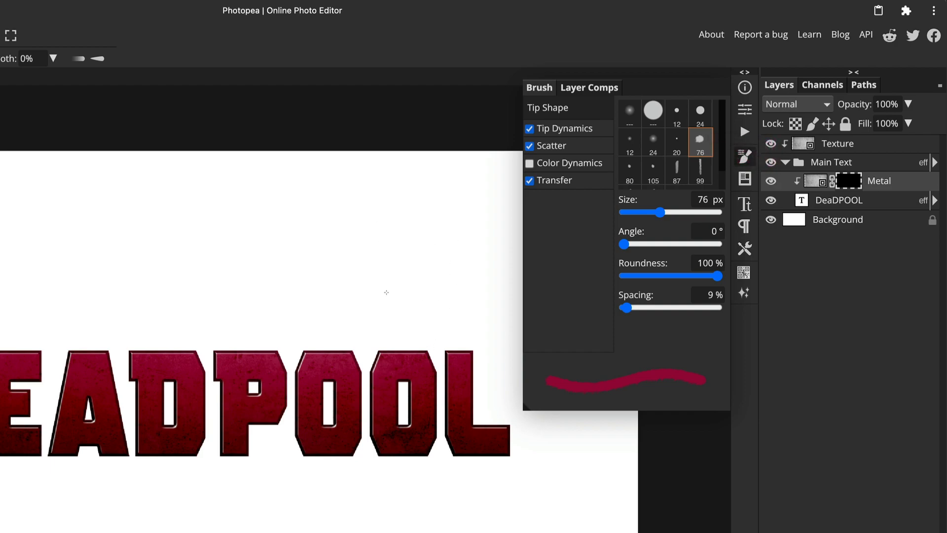
right_click(402, 295)
drag(523, 323, 504, 323)
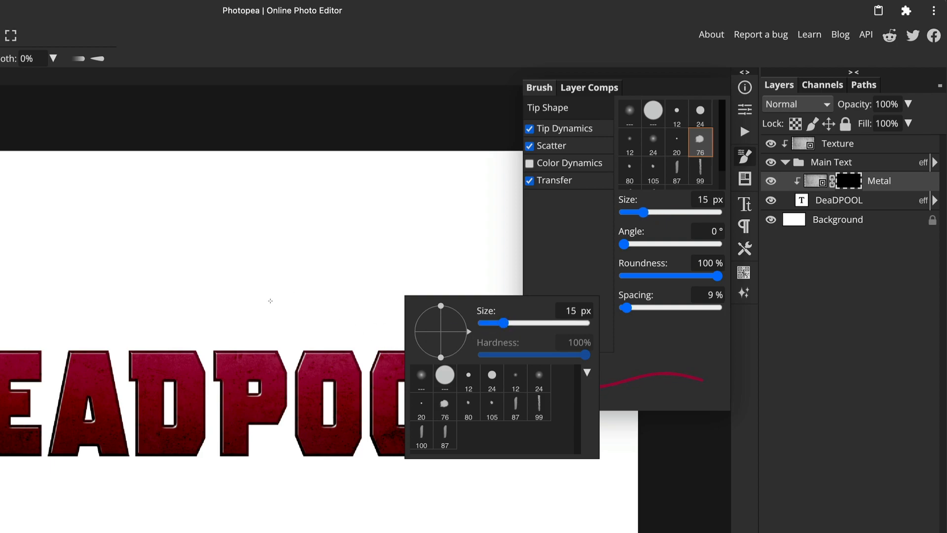
click(297, 302)
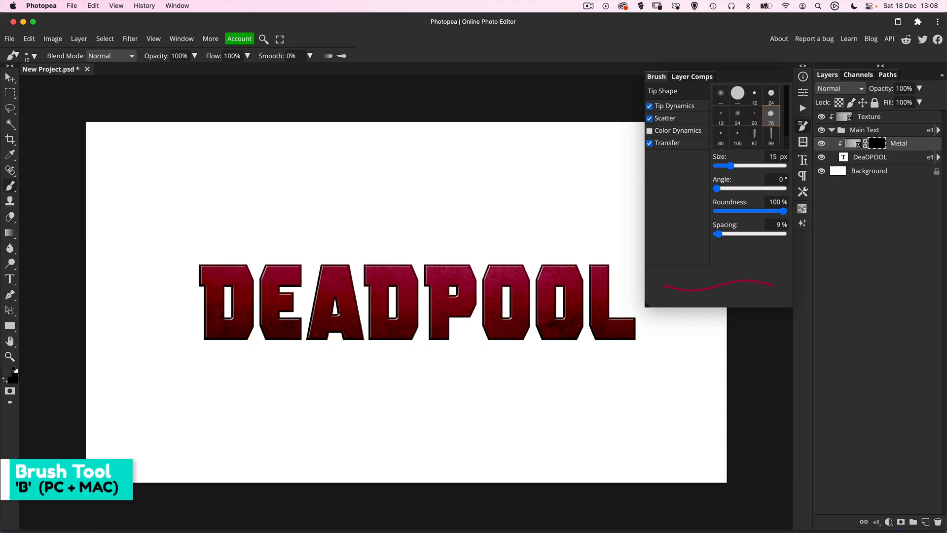
- Make white the foreground colour and set the brush to 70% opacity and 35 px size
key(x)
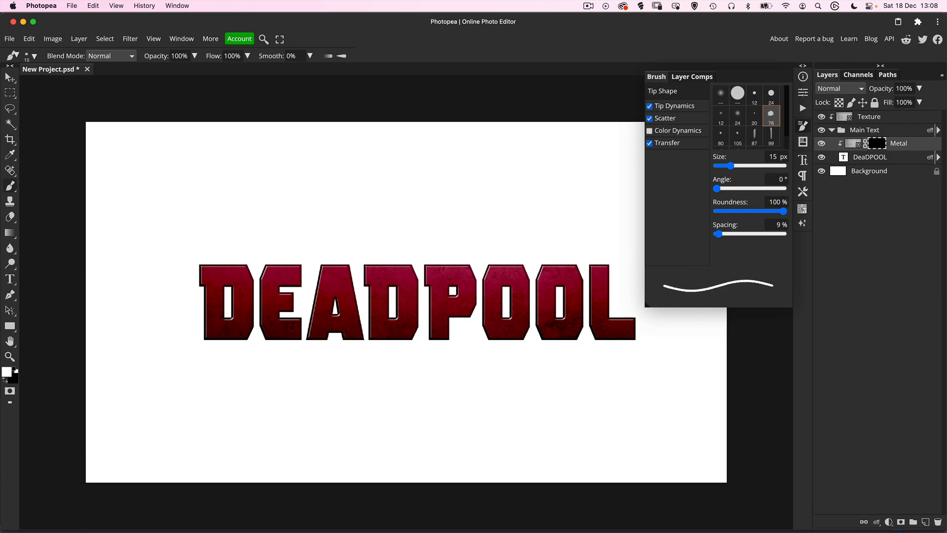
key(7)
key(bracketright)
key(bracketright)
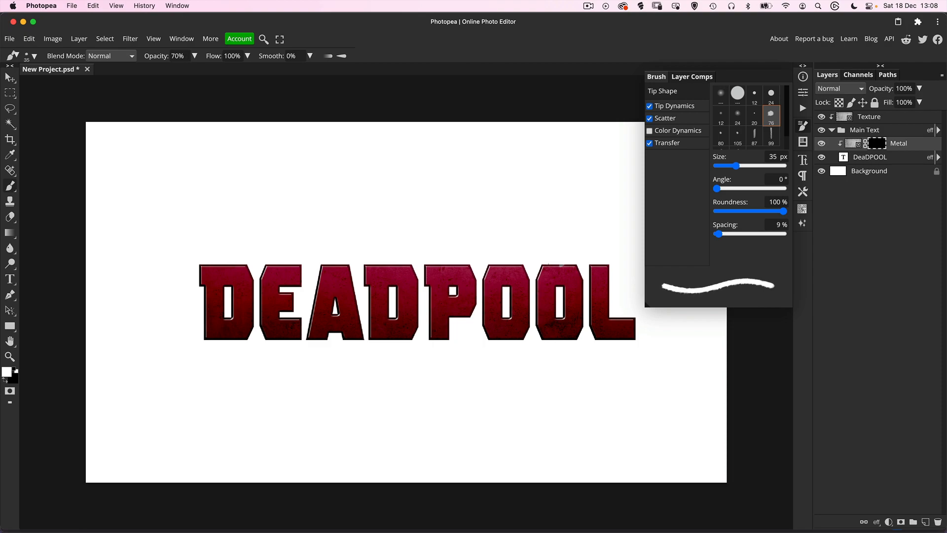
- Paint worn metal patches along the edges of the DEADPOOL letters on the Metal layer's mask
drag(560, 266, 552, 268)
key(super+equal)
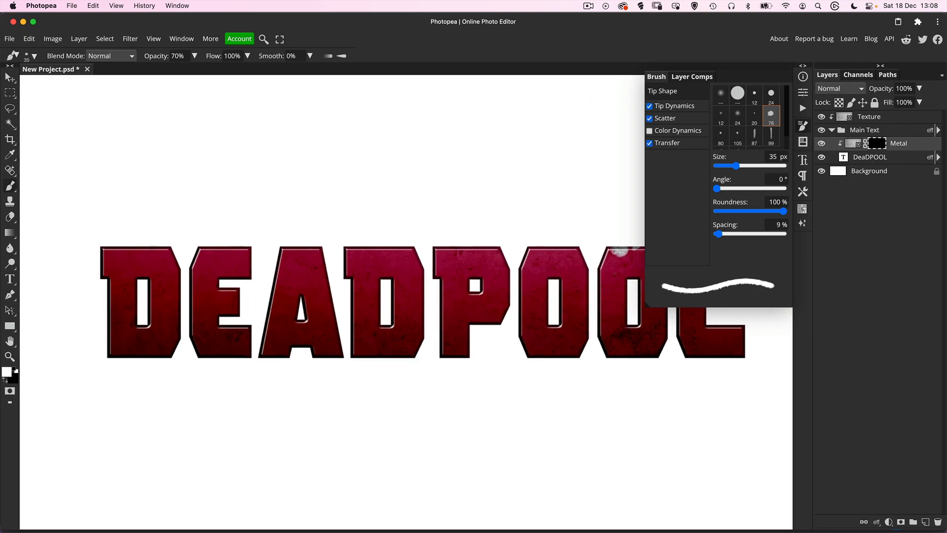
drag(611, 268, 598, 273)
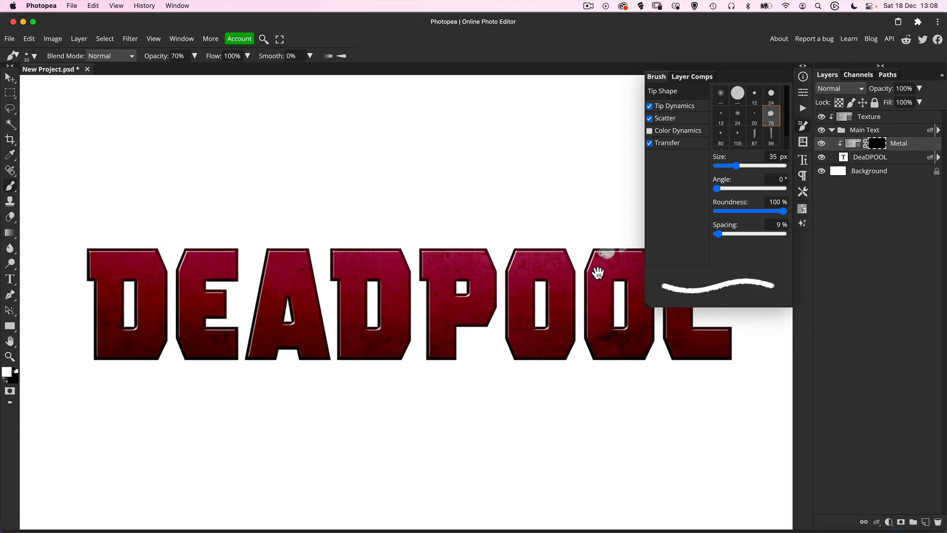
click(804, 126)
click(634, 251)
click(634, 252)
click(636, 253)
click(665, 249)
click(667, 250)
click(668, 252)
drag(668, 252, 691, 249)
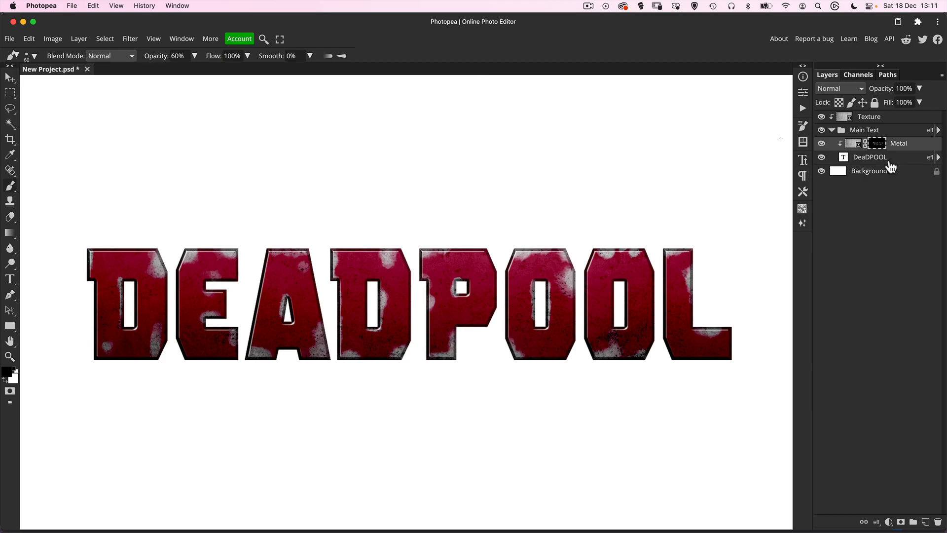
- Apply the Spatter filter from the Filter Gallery to the Metal layer's mask
click(132, 40)
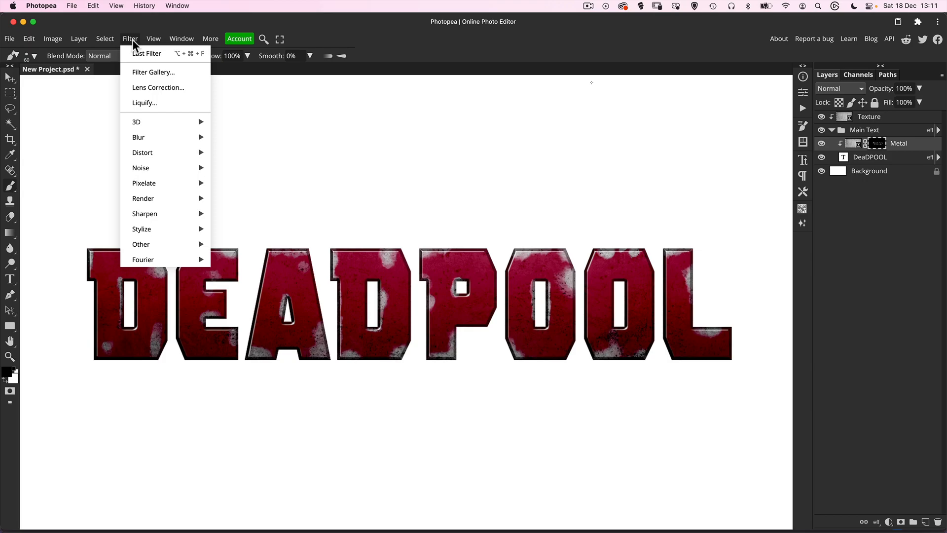
click(140, 73)
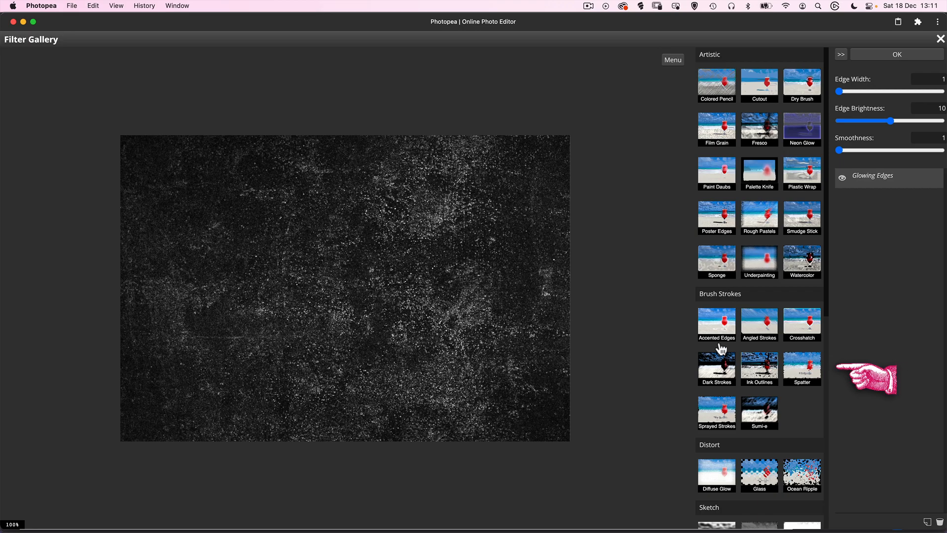
click(803, 376)
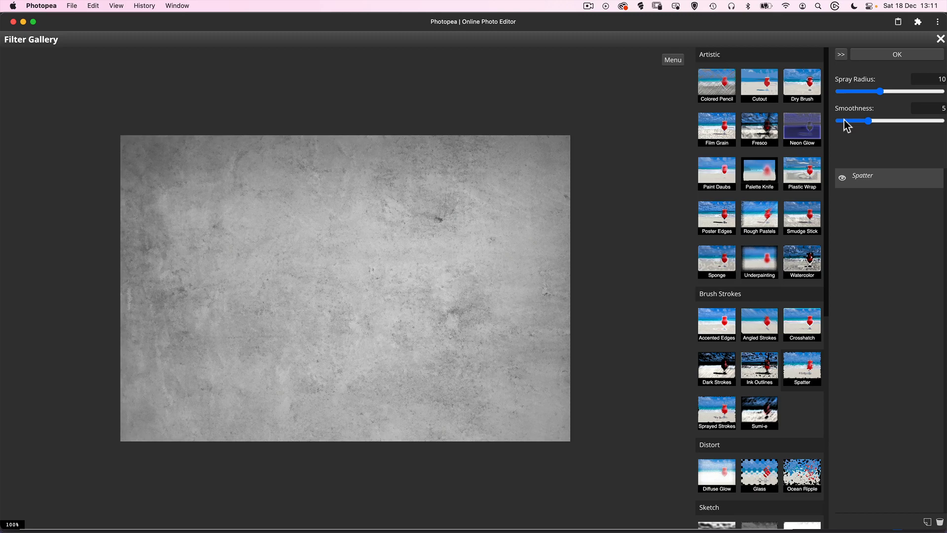
click(887, 55)
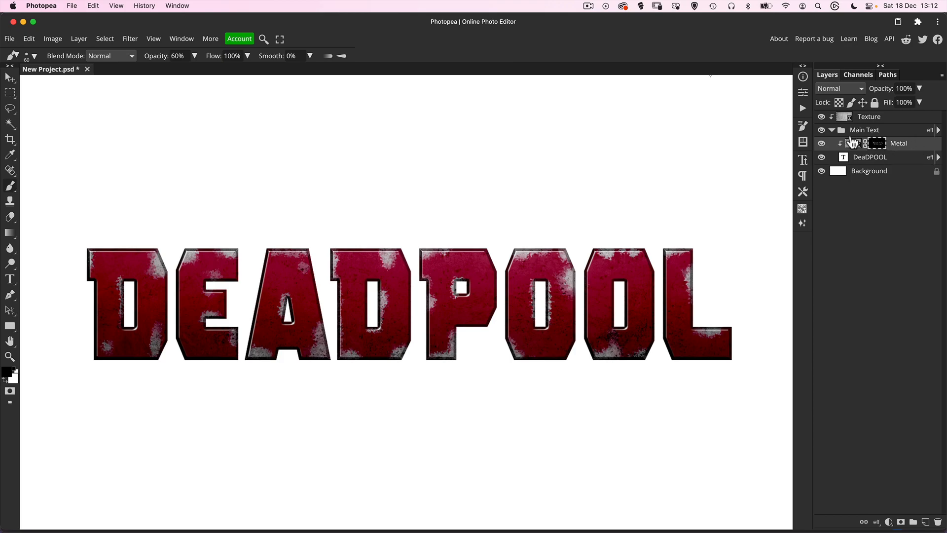
- Add an Inner Glow to the Metal layer with Normal blend mode and black colour
double_click(922, 151)
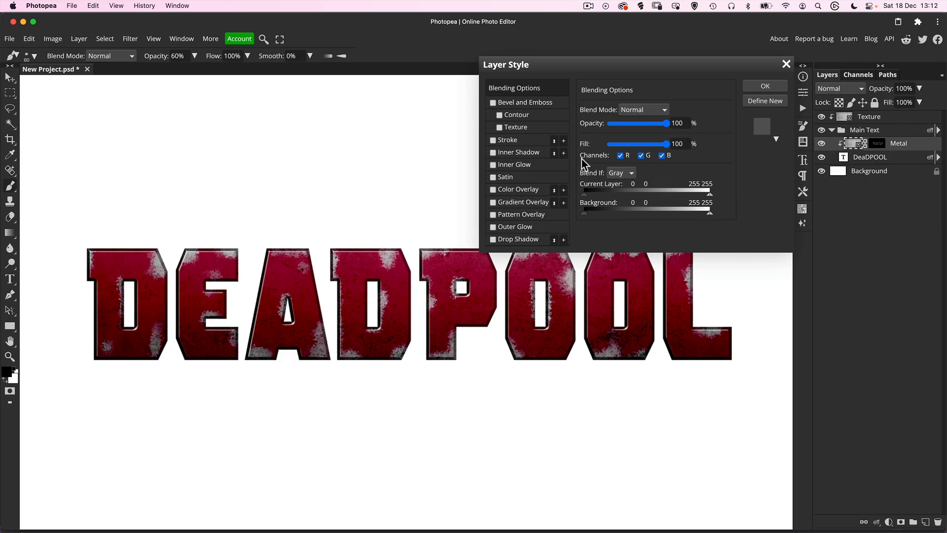
click(508, 165)
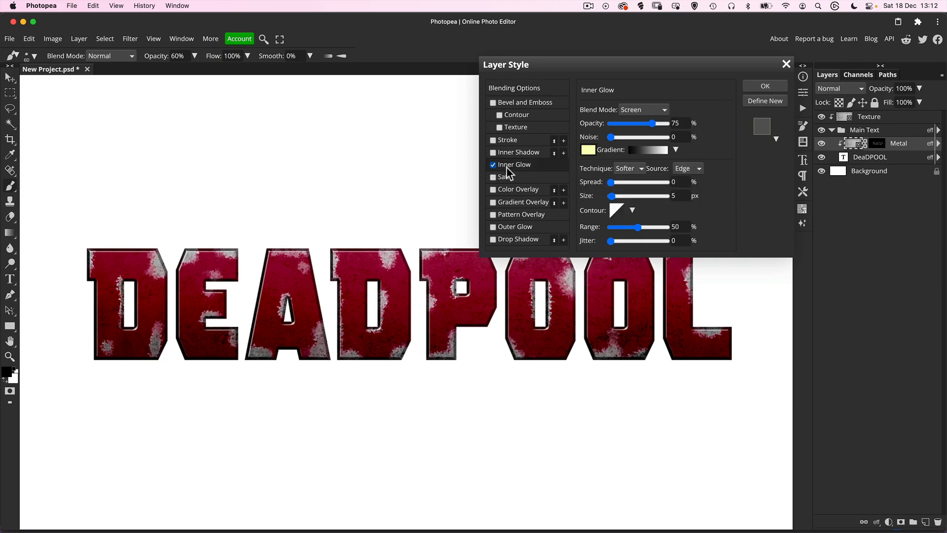
click(642, 111)
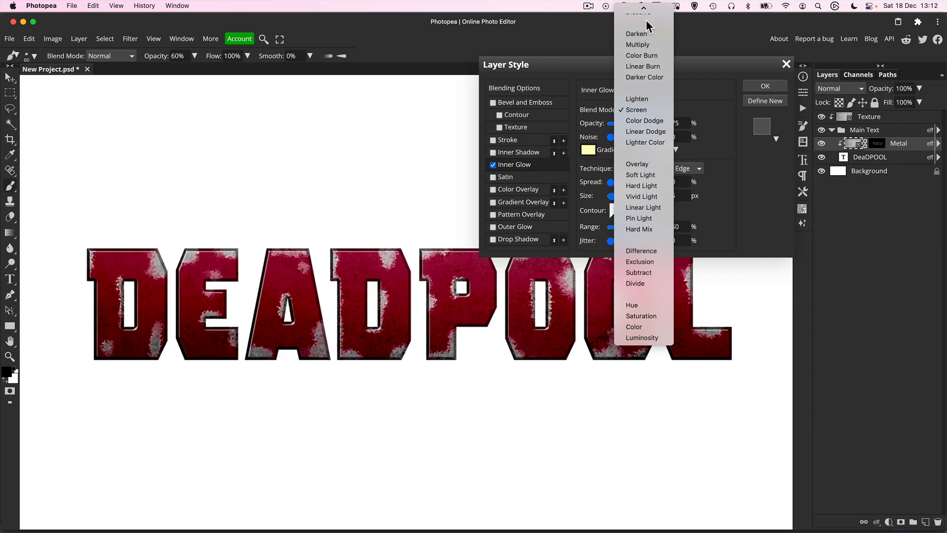
click(640, 44)
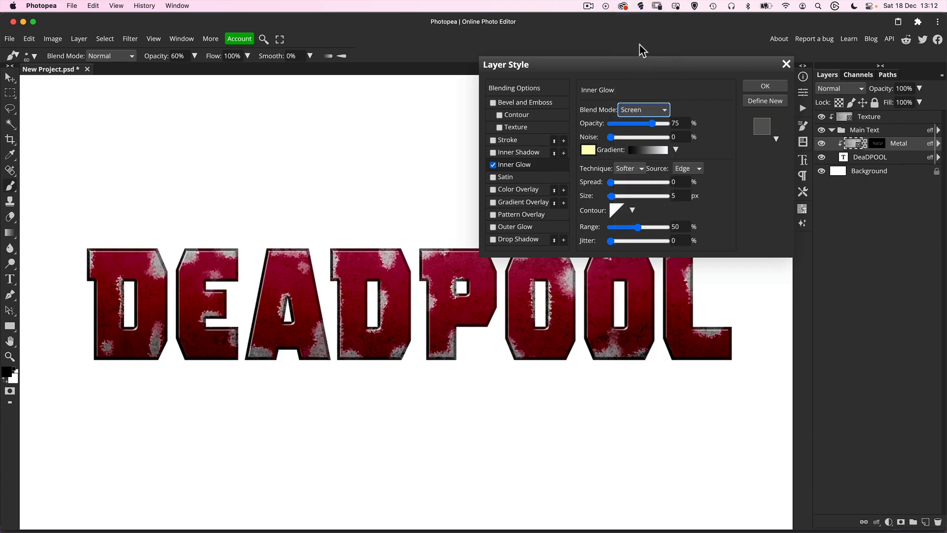
click(589, 149)
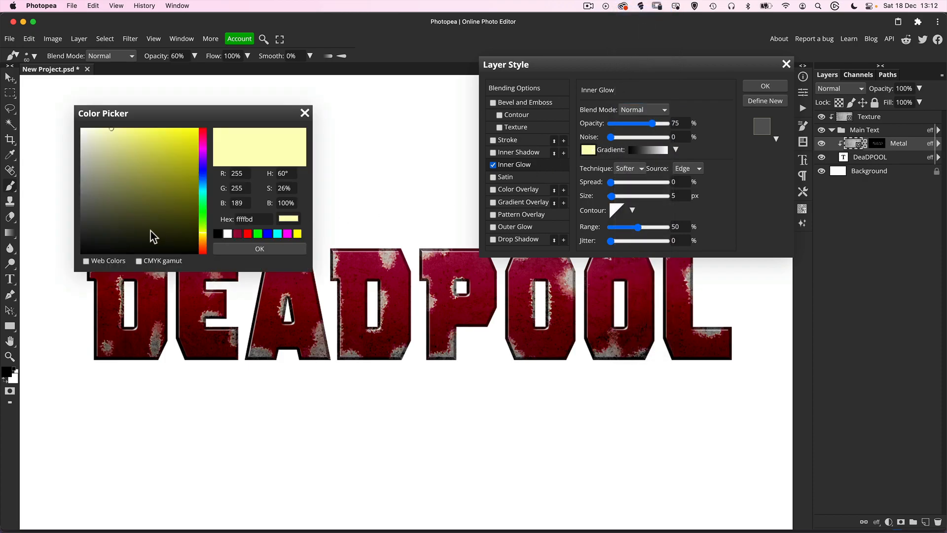
drag(95, 241, 82, 253)
click(259, 249)
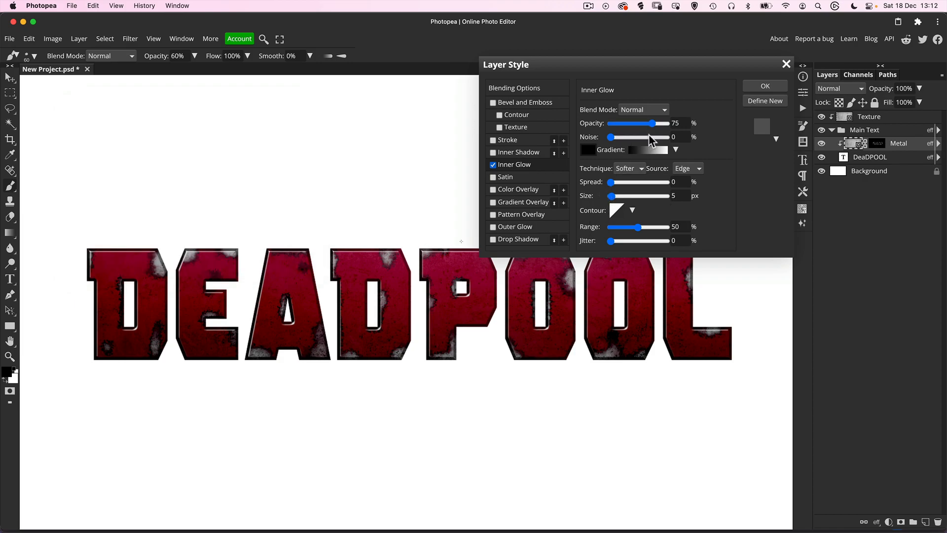
- Set the Inner Glow to 35% opacity, 5% noise, 1% spread and 1 px size, and apply the style
double_click(683, 123)
text(35)
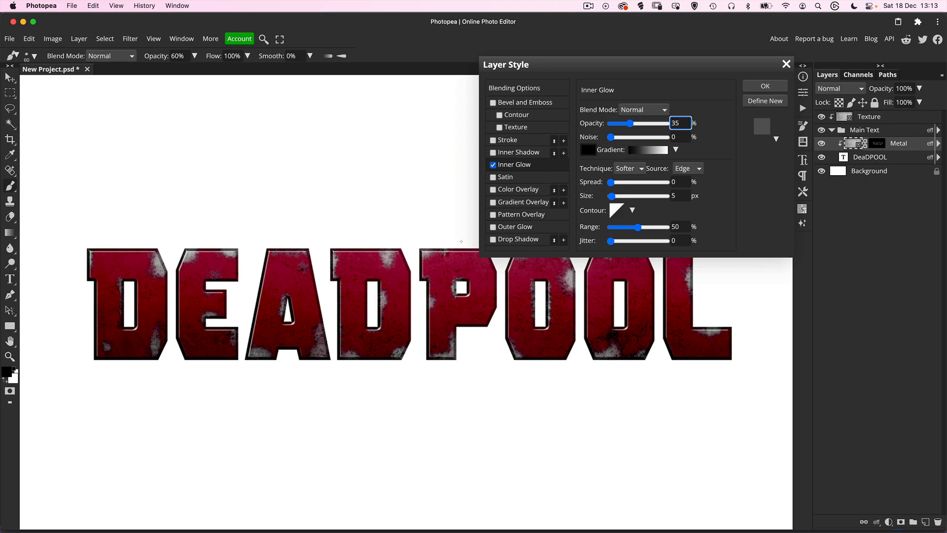
drag(611, 137, 613, 137)
drag(680, 182, 666, 182)
text(1)
key(Tab)
text(1)
key(Return)
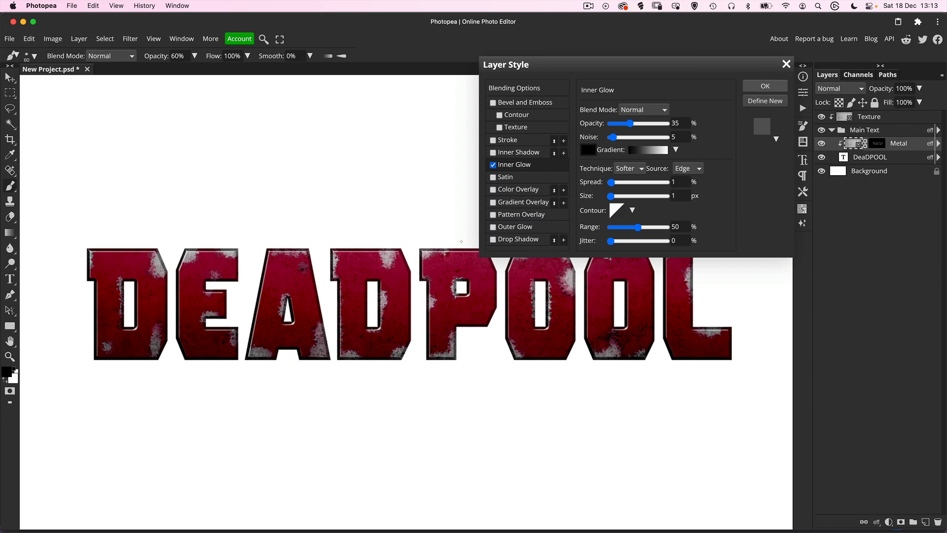
click(759, 89)
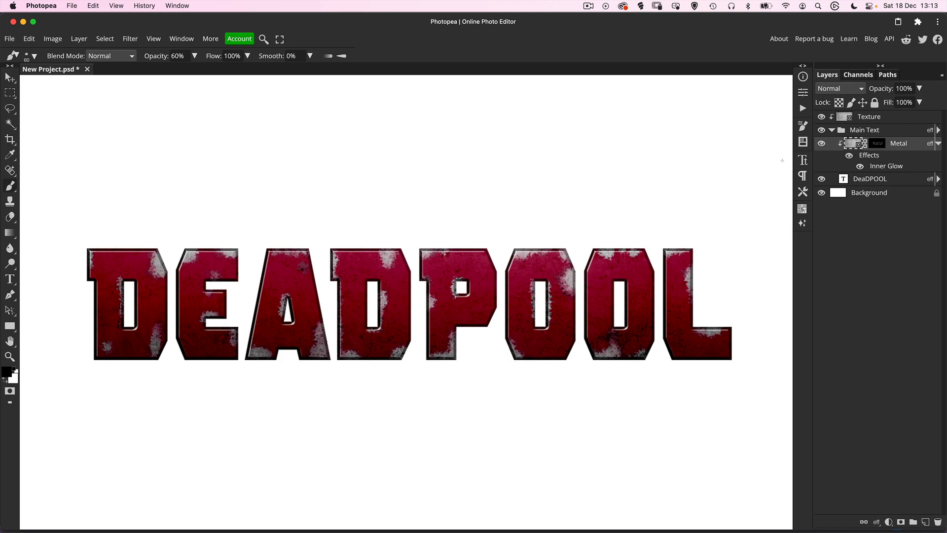
- Toggle the Metal layer's Inner Glow off and on to compare the text with and without it
click(860, 166)
click(860, 167)
click(860, 166)
click(860, 166)
click(860, 167)
click(860, 166)
- Place the dark grunge texture image in the document and move its layer below the Main Text folder, directly above Background
key(super+minus)
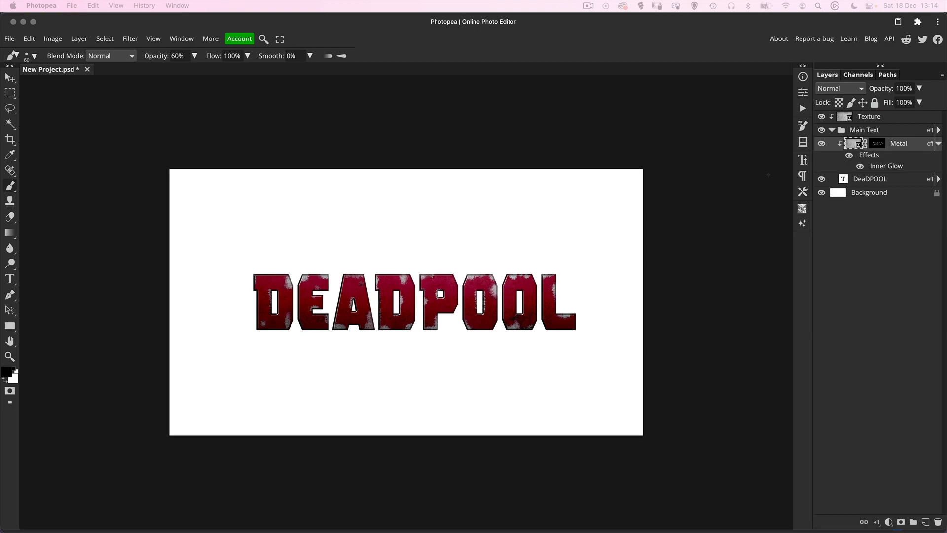
drag(945, 427, 454, 406)
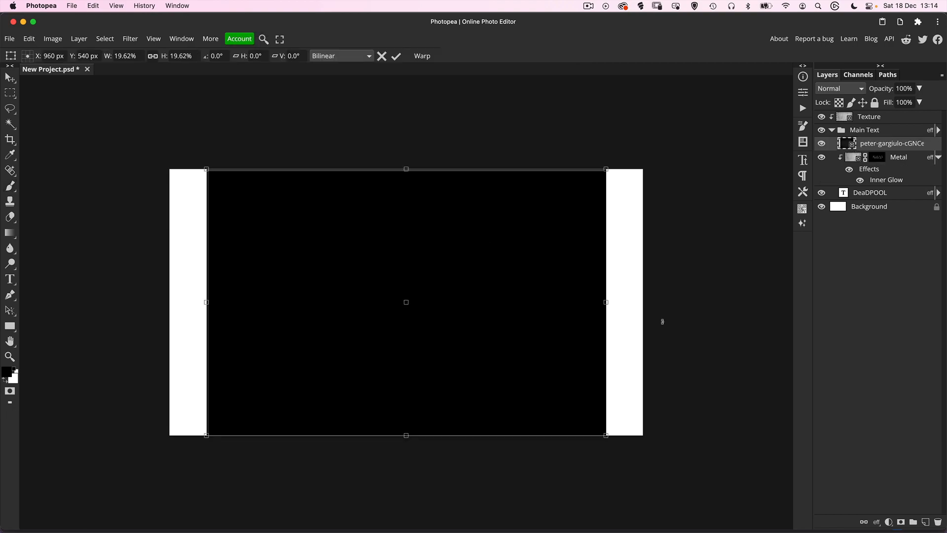
drag(846, 147, 848, 204)
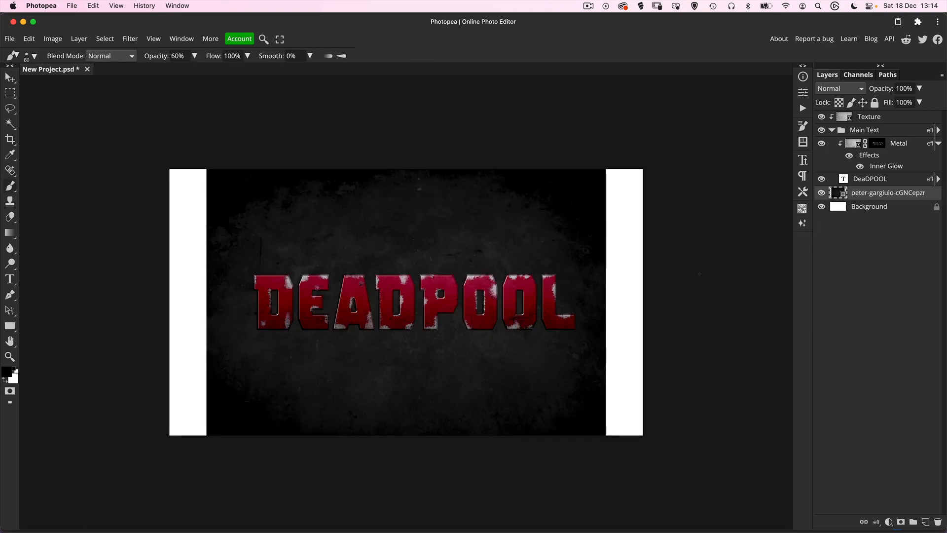
- Scale the dark texture from its centre to about 24.8% so it covers the whole canvas
key(ctrl+alt+t)
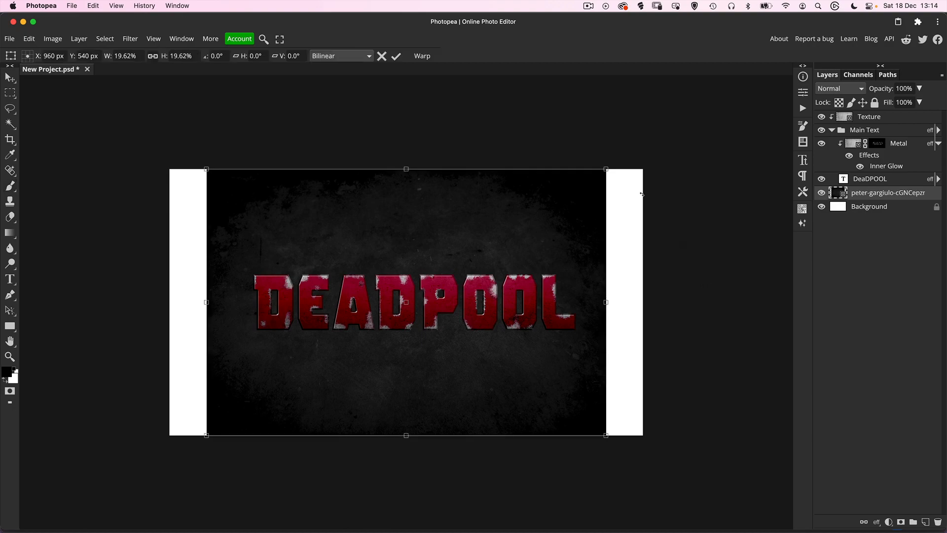
drag(607, 168, 671, 128)
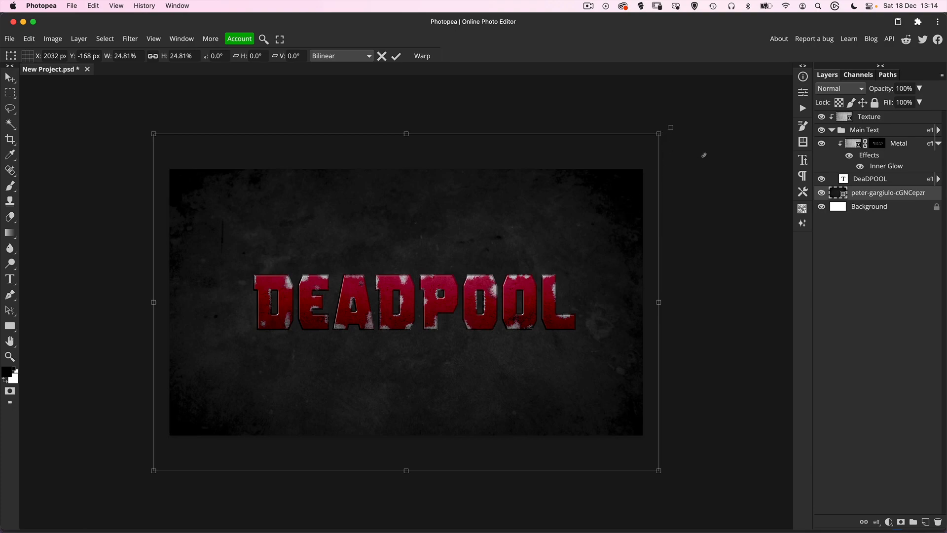
key(b)
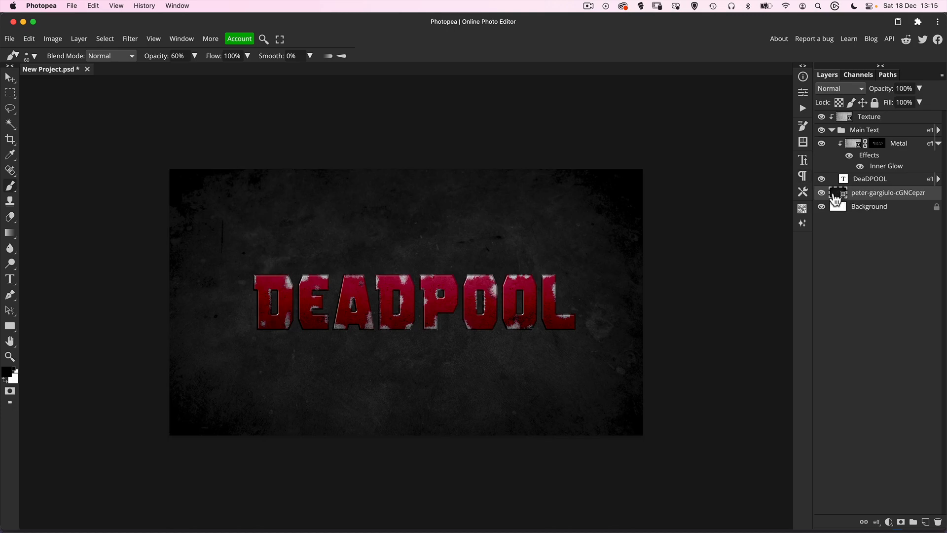
- Group the dark texture layer into a folder named BG
key(super+g)
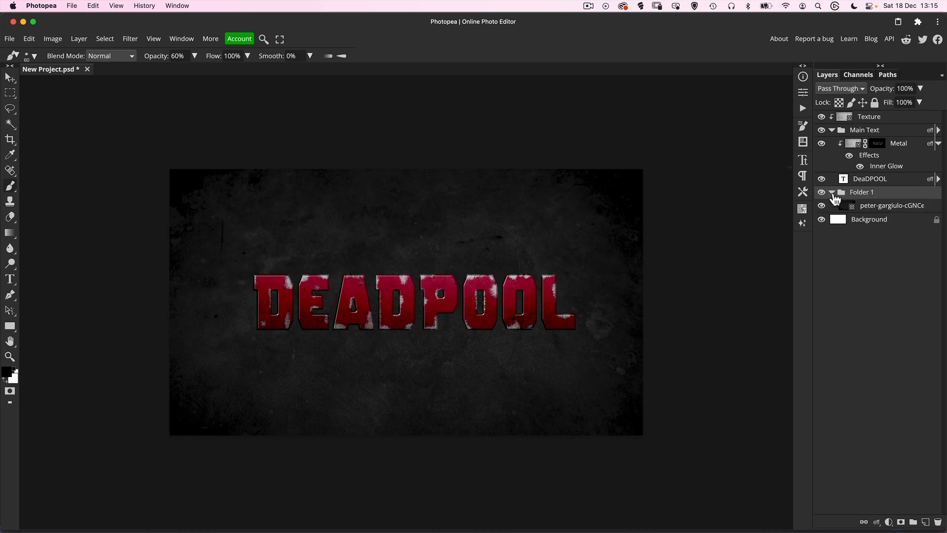
double_click(867, 193)
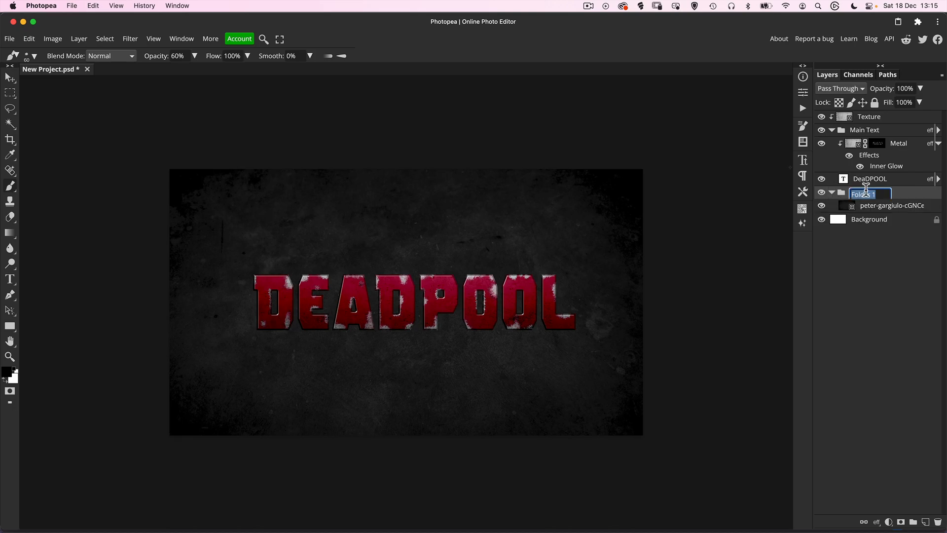
text(BG)
key(Return)
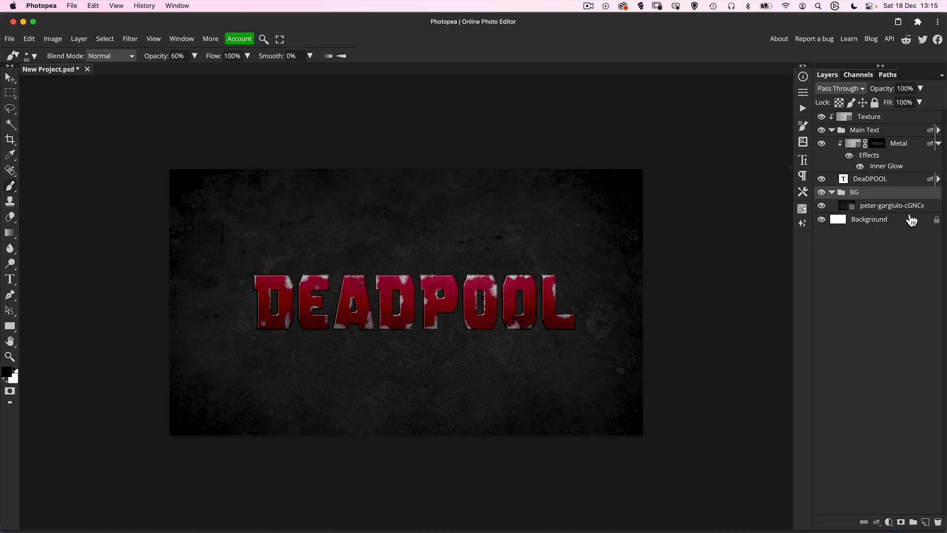
- Add a Curves adjustment above the dark texture in the BG folder and darken the midtones from input 142 to output about 108
click(881, 206)
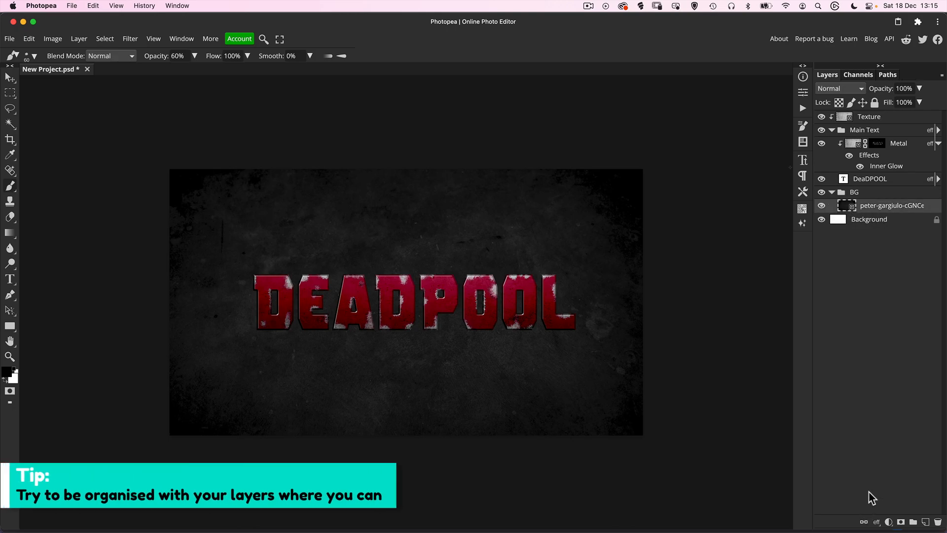
click(889, 522)
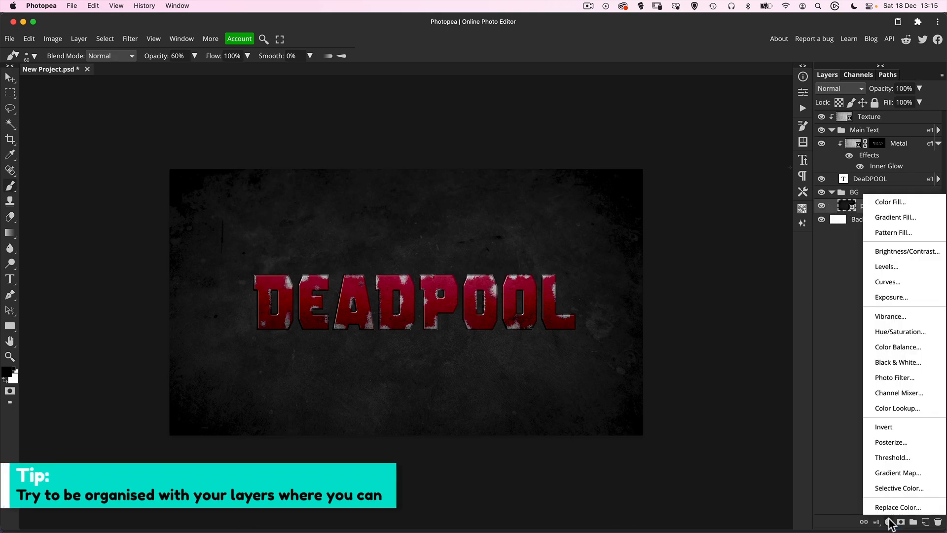
click(901, 282)
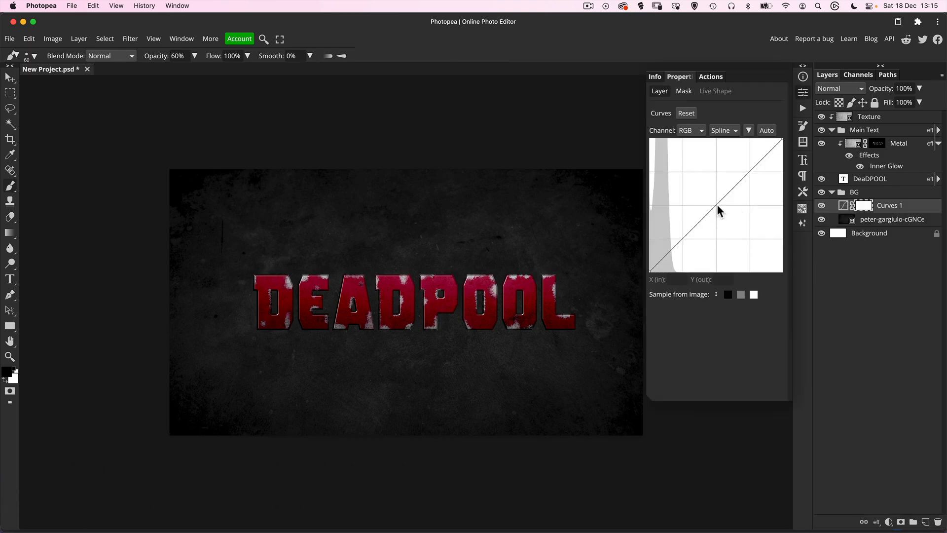
drag(717, 203, 723, 215)
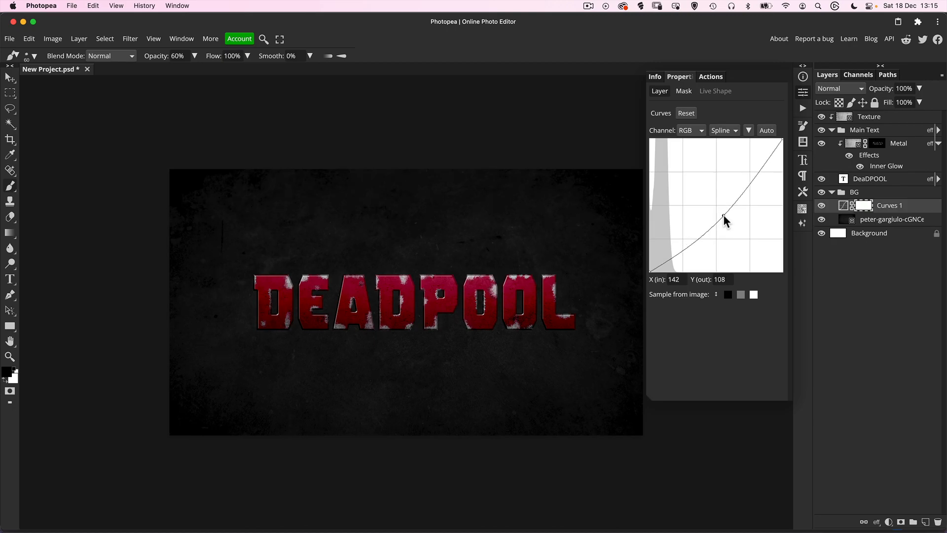
drag(723, 214, 724, 215)
click(845, 207)
- Try a Drop Shadow on the DeaDPOOL text layer, toggling it to compare, and close its layer style with the shadow off
click(898, 180)
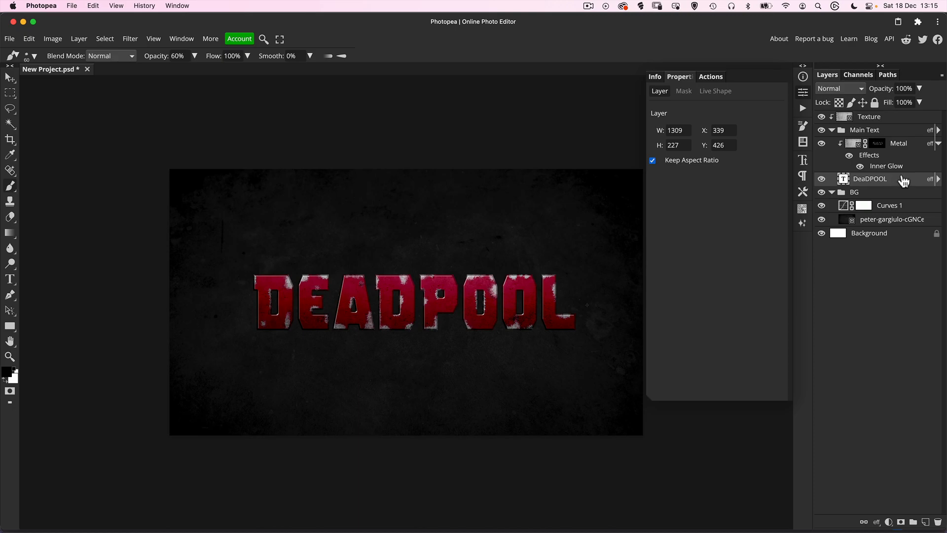
double_click(919, 184)
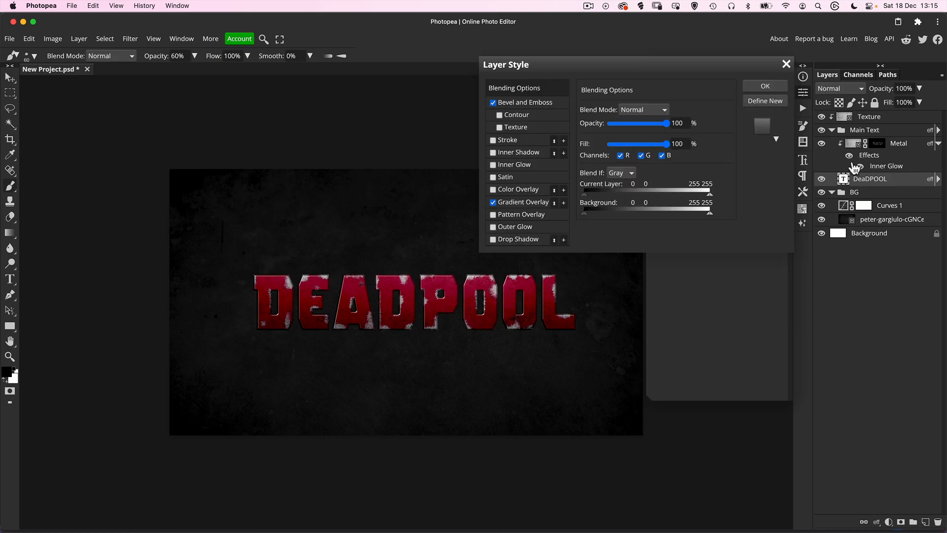
drag(585, 67, 642, 55)
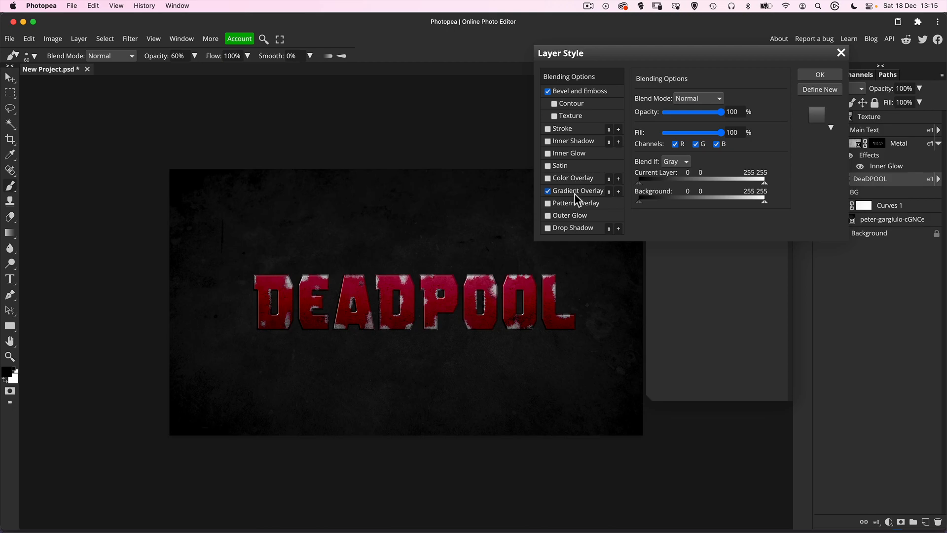
click(548, 228)
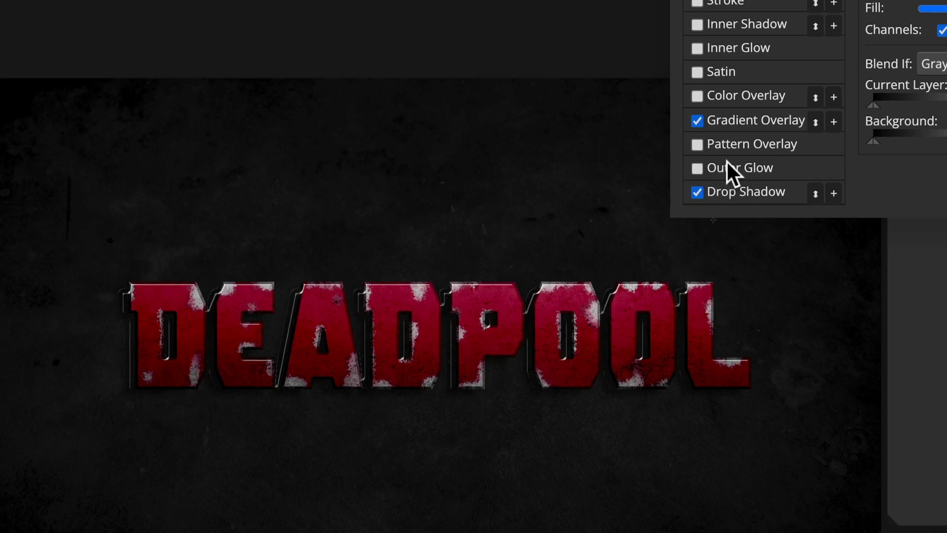
click(696, 191)
click(697, 192)
click(697, 192)
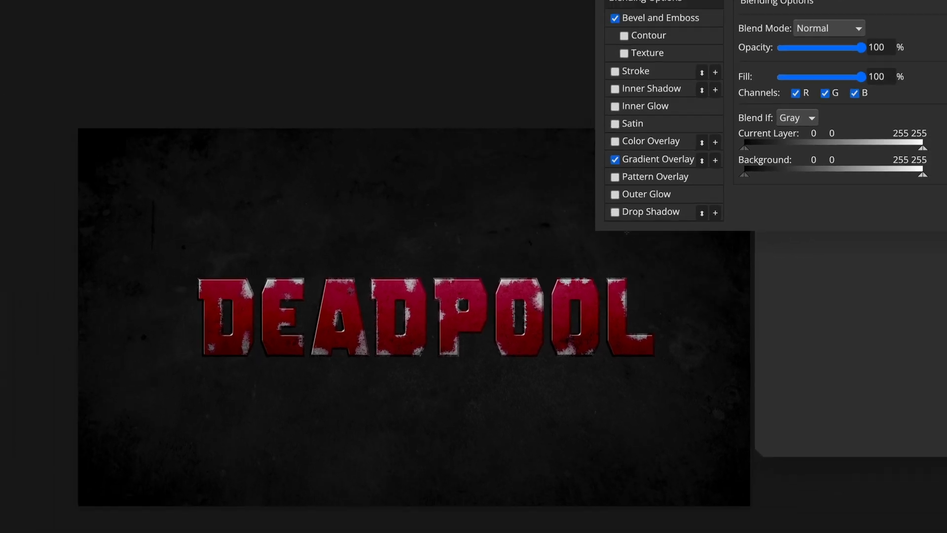
click(838, 56)
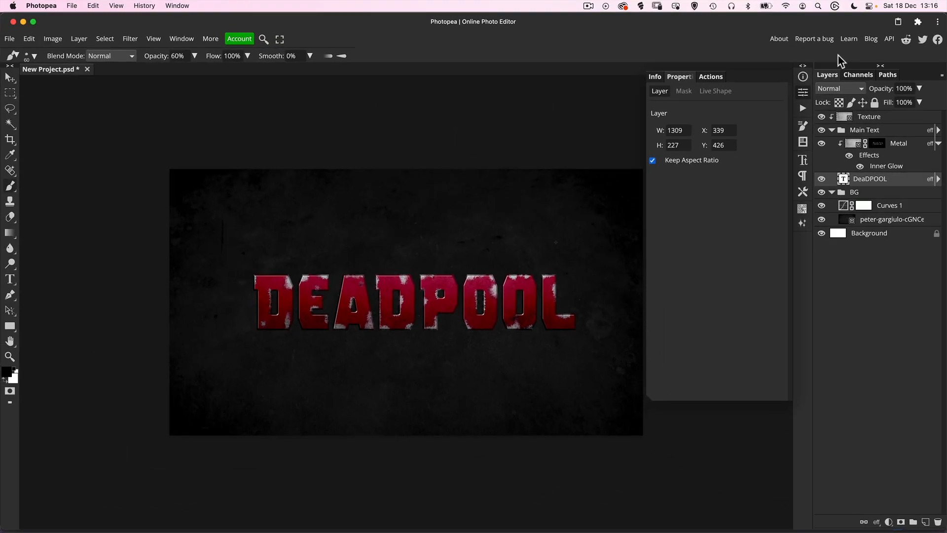
- Apply a Drop Shadow to the Main Text folder with its opacity set to 80%
double_click(909, 132)
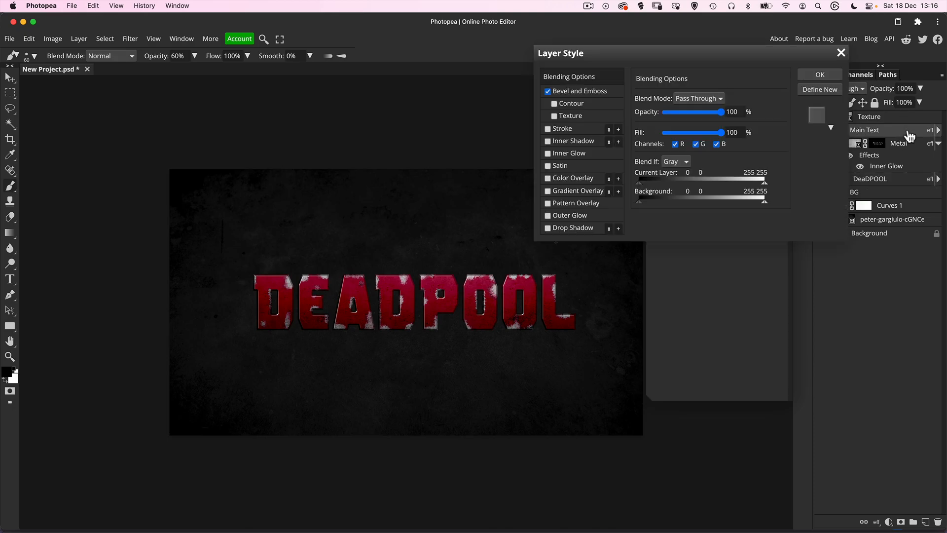
click(549, 229)
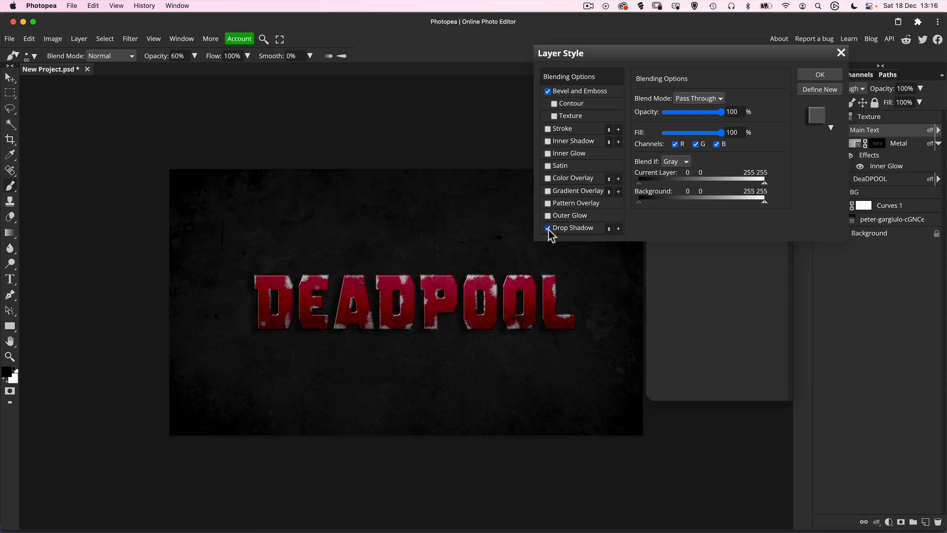
drag(638, 51, 560, 47)
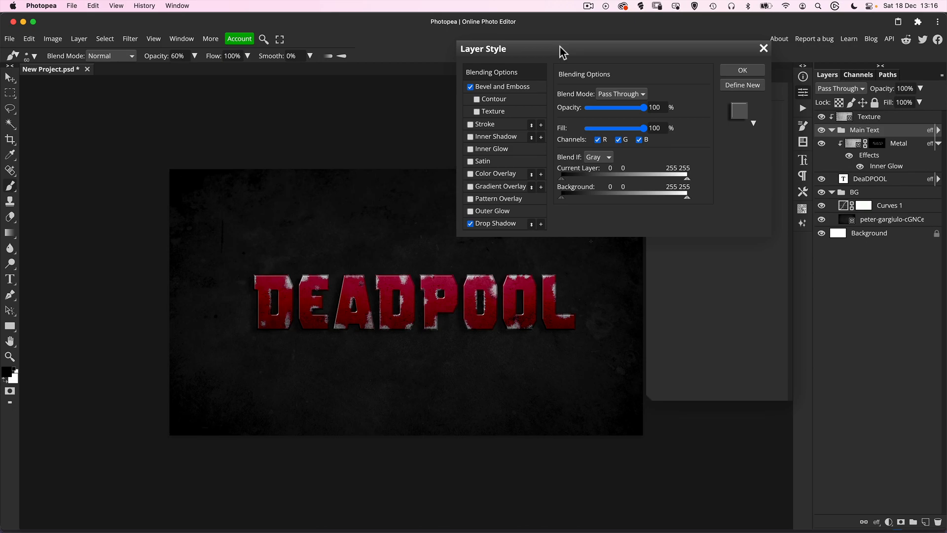
click(494, 224)
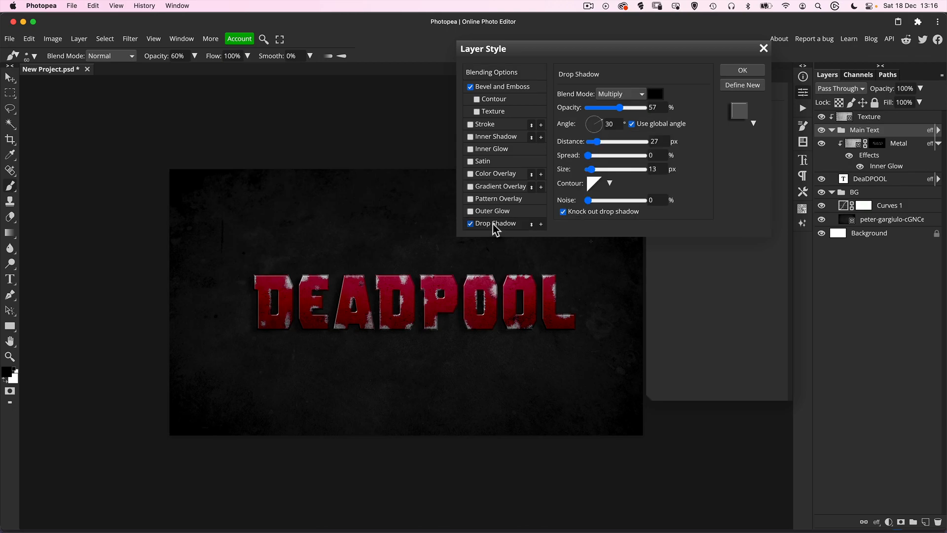
drag(620, 107, 632, 109)
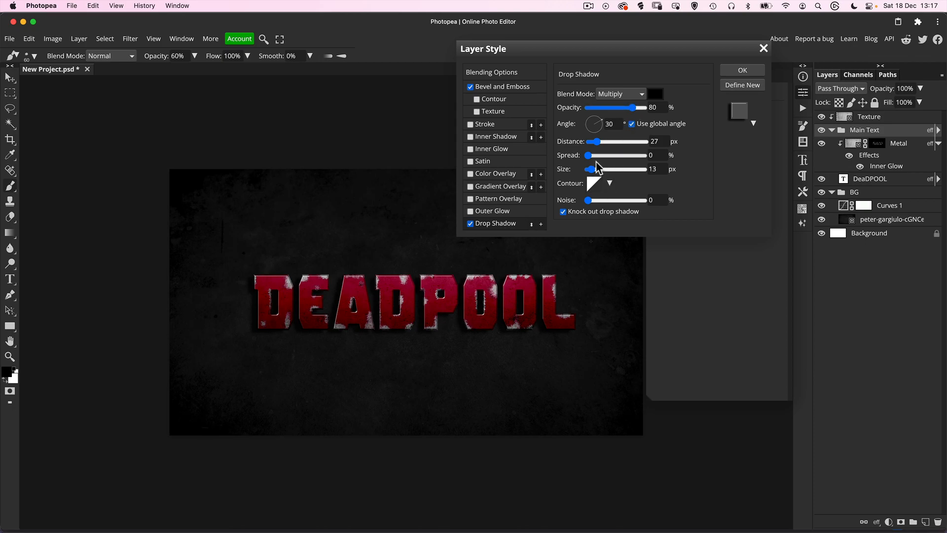
click(744, 70)
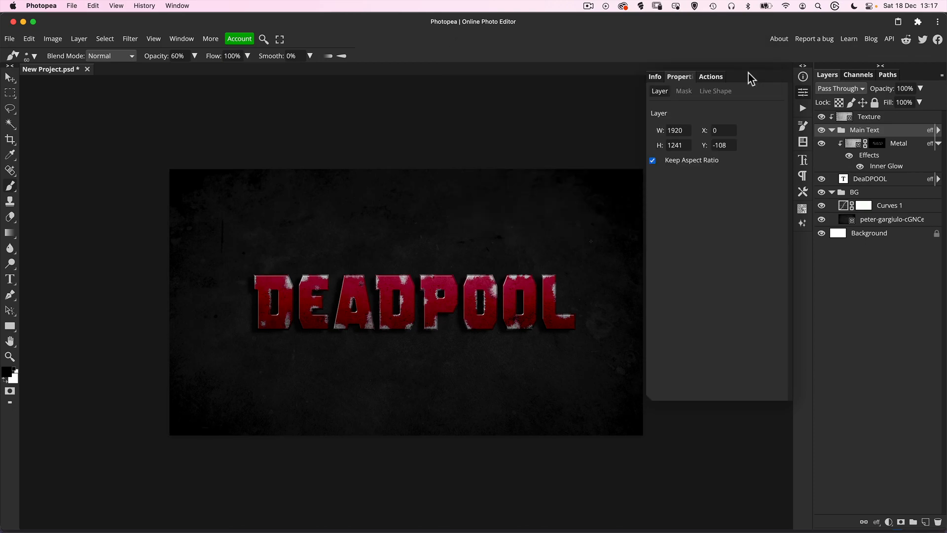
- Add one empty layer directly above the dark texture in the BG folder, deleting any surplus new layer
click(846, 222)
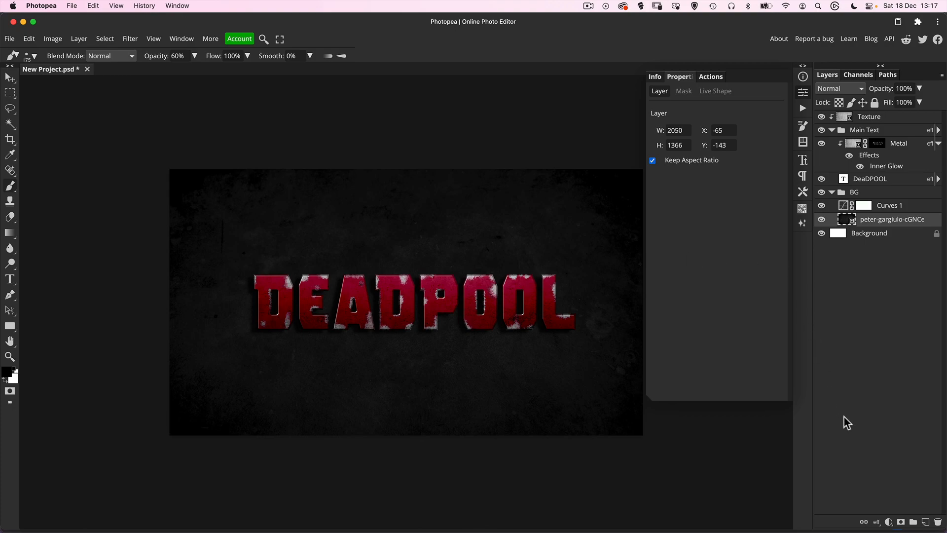
click(926, 522)
click(926, 522)
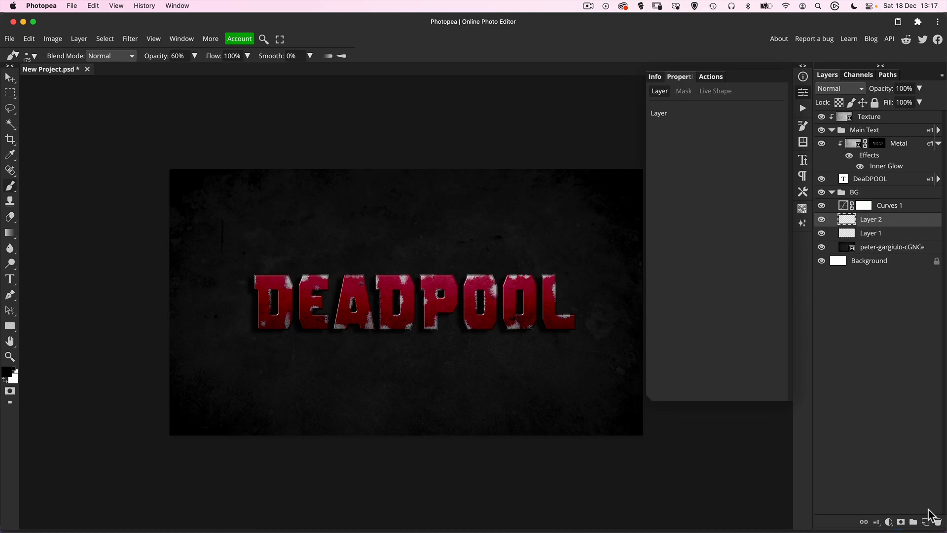
key(Delete)
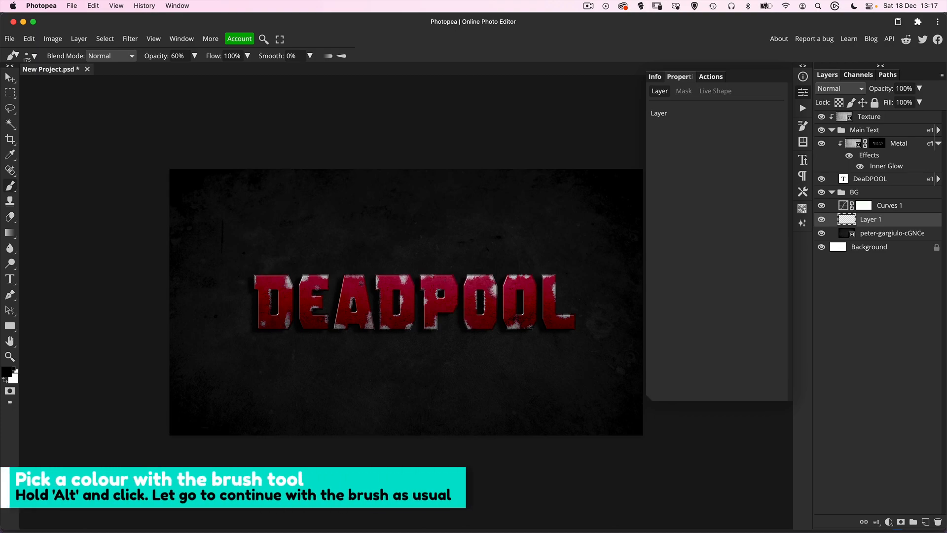
- Sample the lettering's crimson as the brush colour and set the new empty layer's blend mode to Color Dodge
alt+click(446, 279)
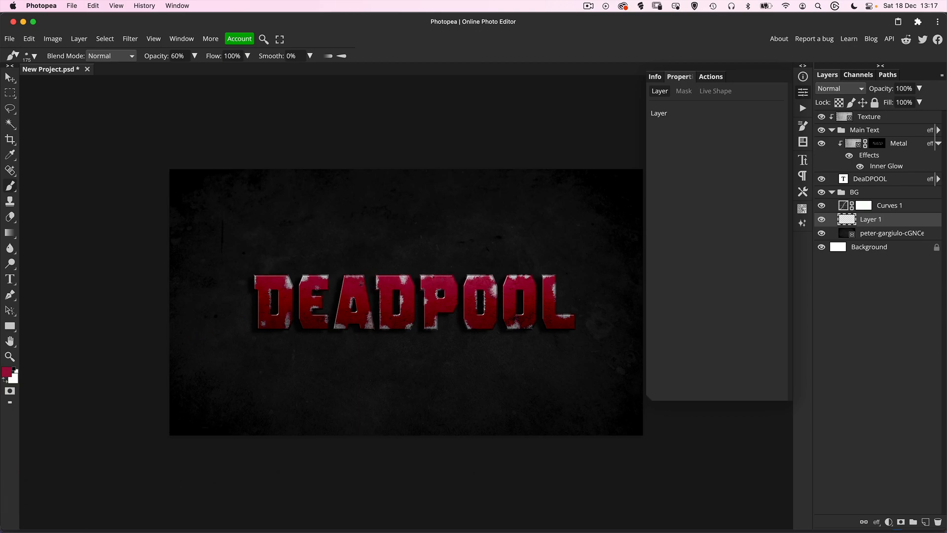
click(460, 257)
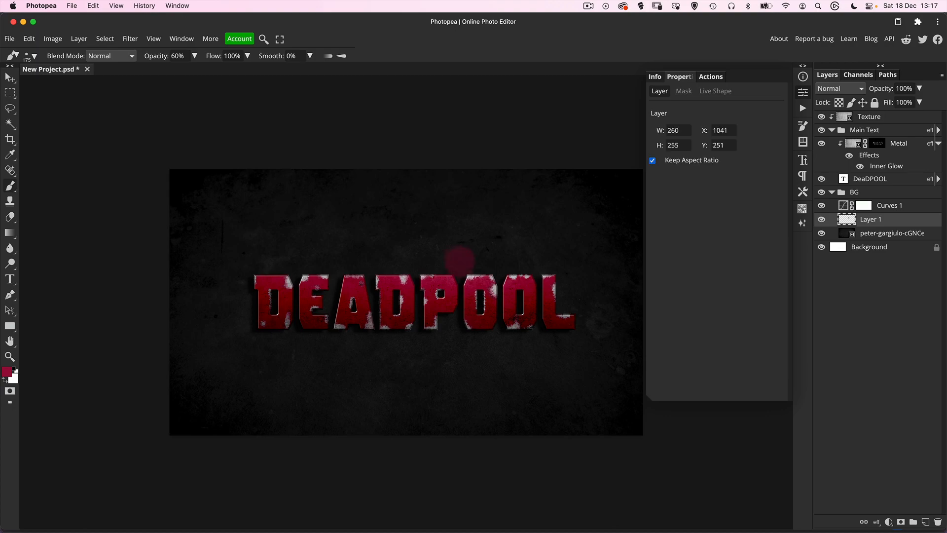
key(super+z)
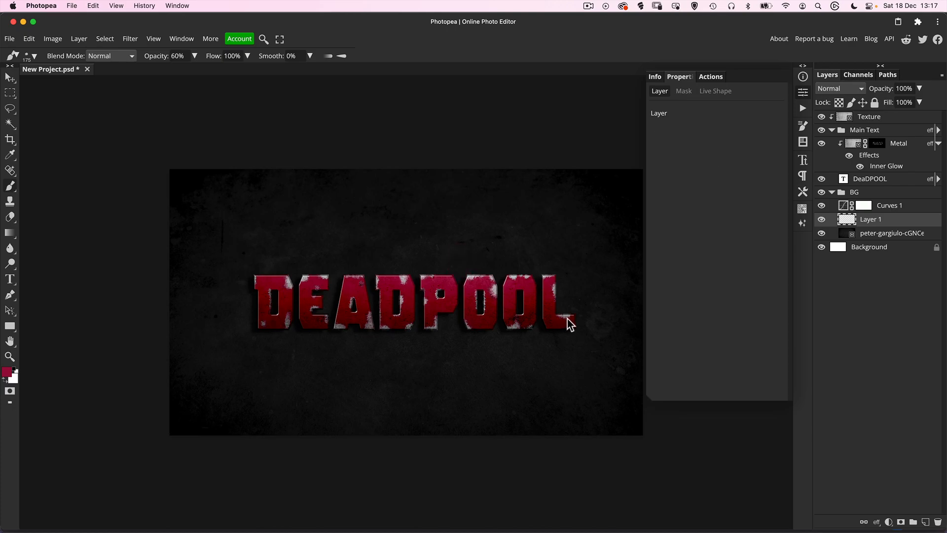
click(838, 87)
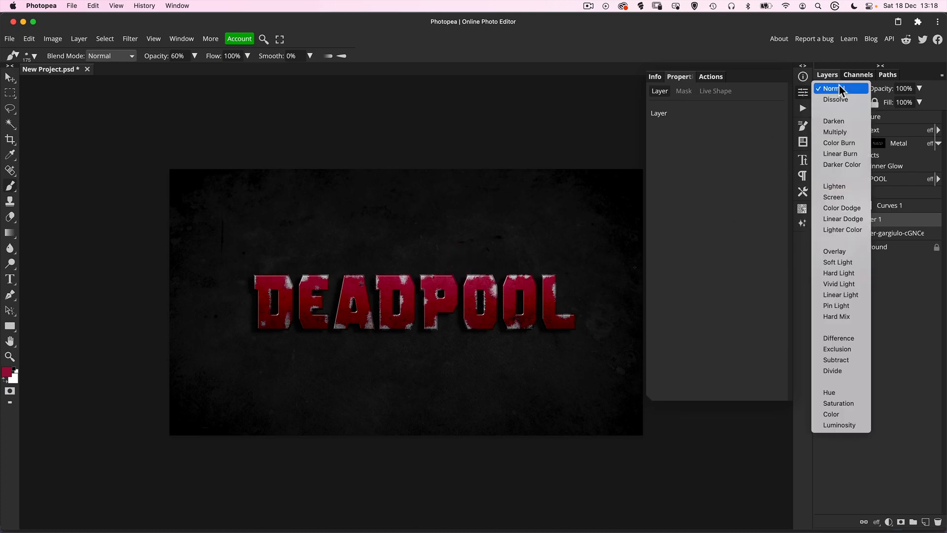
click(829, 207)
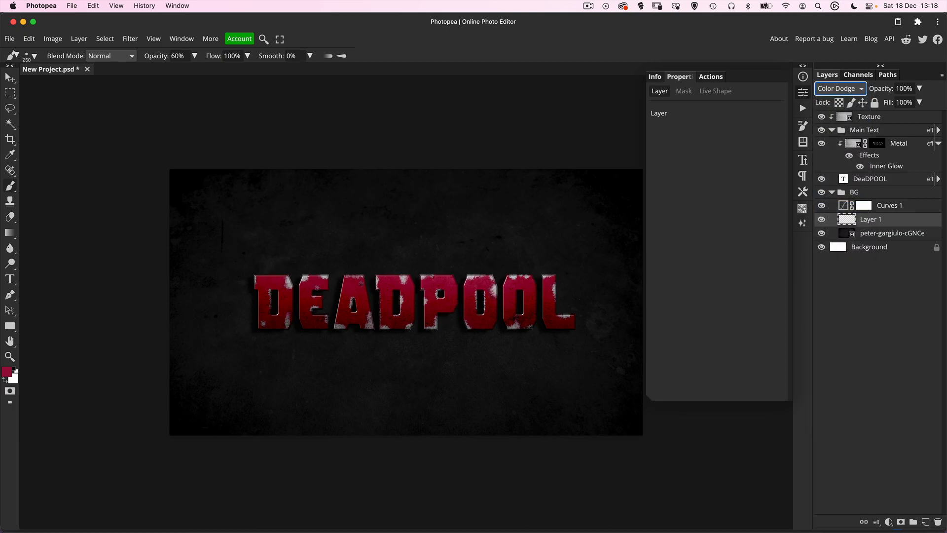
- Paint an uneven red glow all around the DEADPOOL lettering with the soft brush, at sizes 250 and 400
mouse_move(483, 267)
mouse_down()
mouse_move(430, 277)
mouse_move(454, 314)
mouse_move(394, 339)
mouse_move(386, 333)
mouse_move(400, 267)
mouse_move(379, 316)
mouse_up()
drag(316, 269, 289, 262)
drag(326, 334, 310, 341)
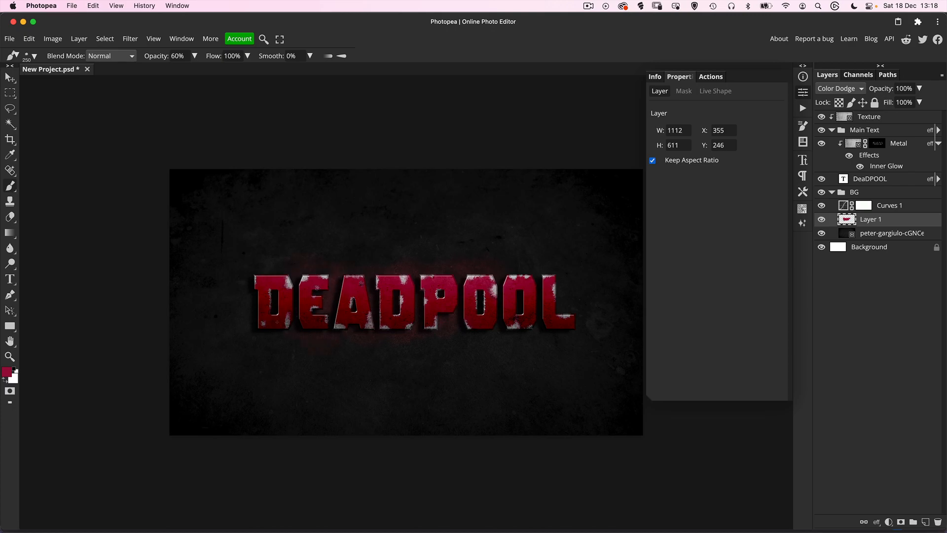
drag(271, 302, 244, 316)
drag(496, 284, 587, 311)
mouse_move(256, 333)
mouse_down()
mouse_move(241, 316)
mouse_move(242, 283)
mouse_up()
click(377, 266)
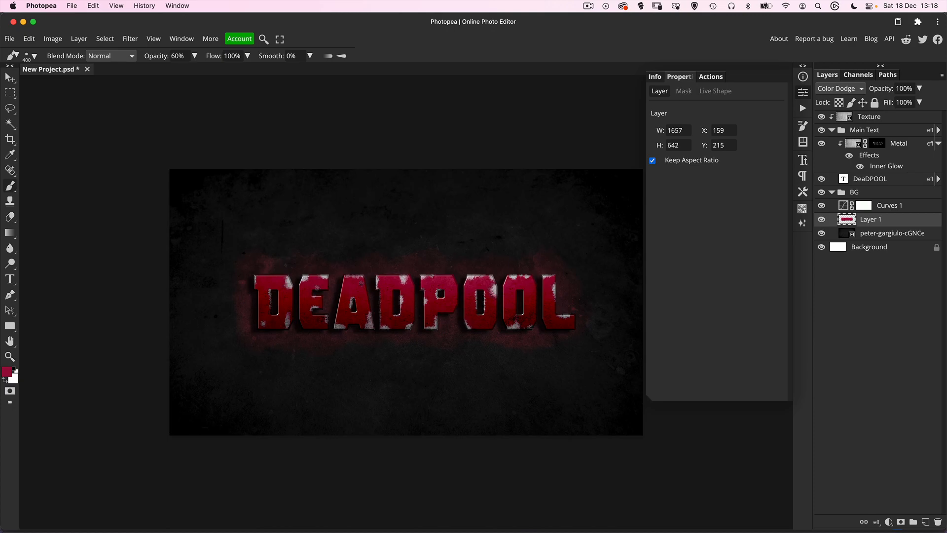
drag(309, 263, 337, 267)
click(355, 353)
- Duplicate the painted glow layer and reduce the copy's opacity to 15%
key(super+j)
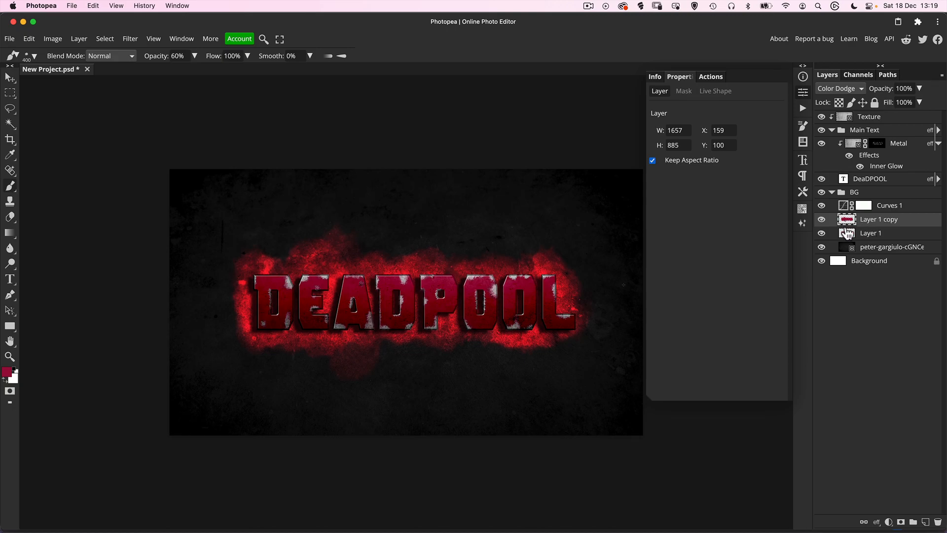
drag(886, 90, 818, 103)
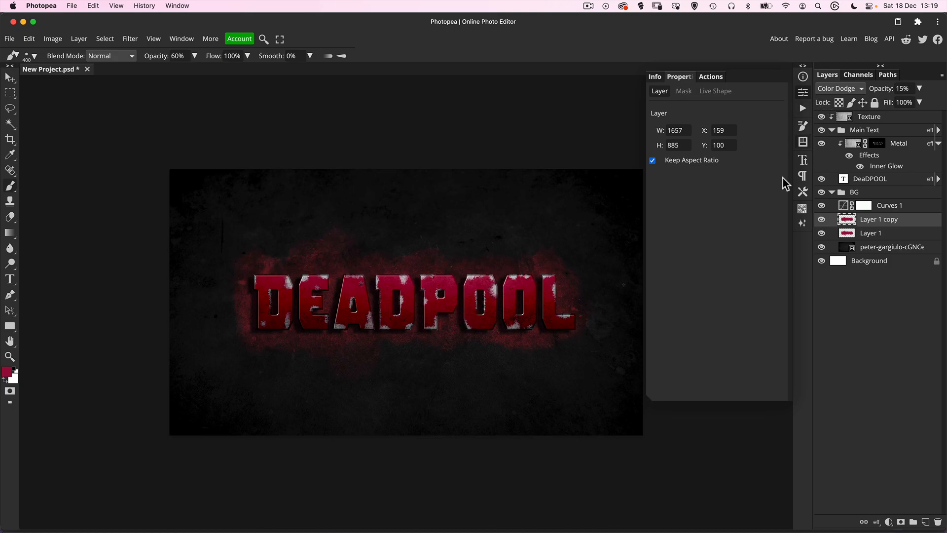
- Add a Levels adjustment above the Texture layer, setting the input black point to 3 and the white point to 185
click(843, 120)
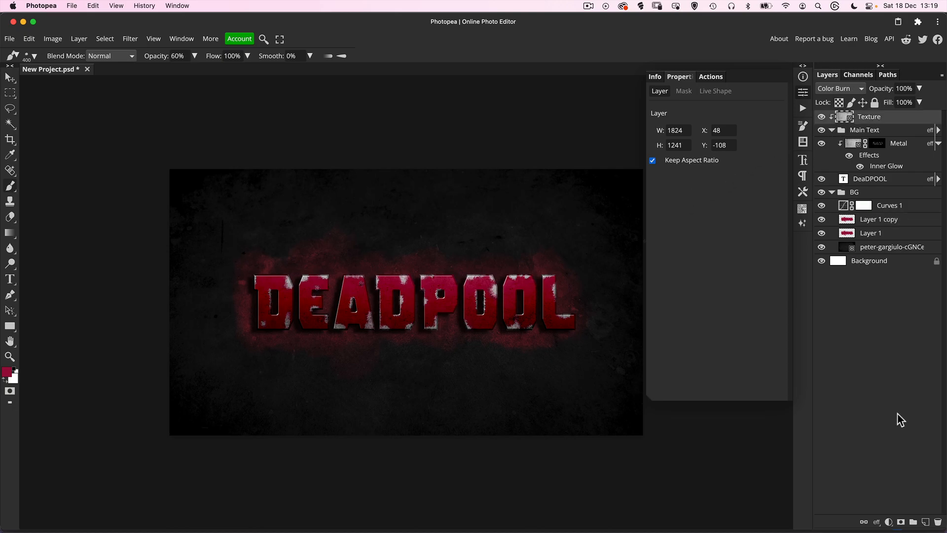
click(888, 522)
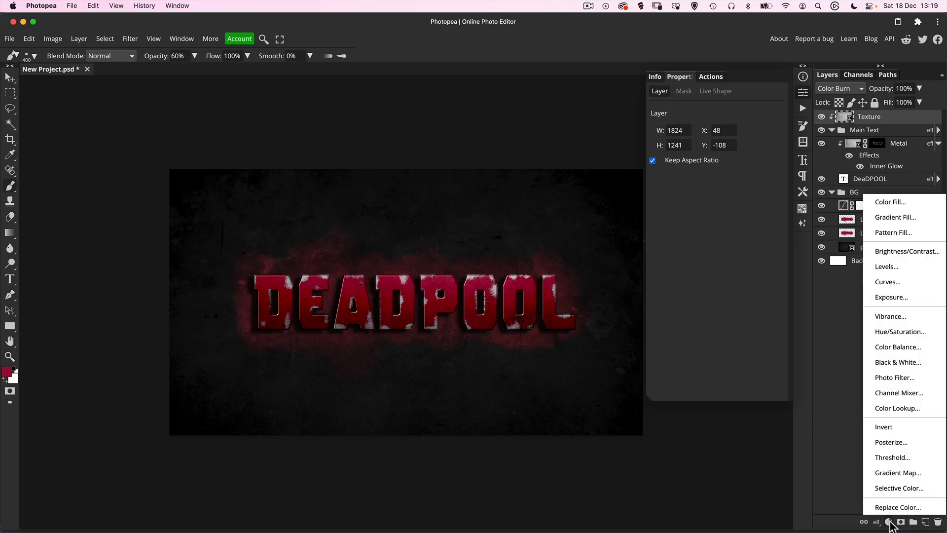
click(898, 266)
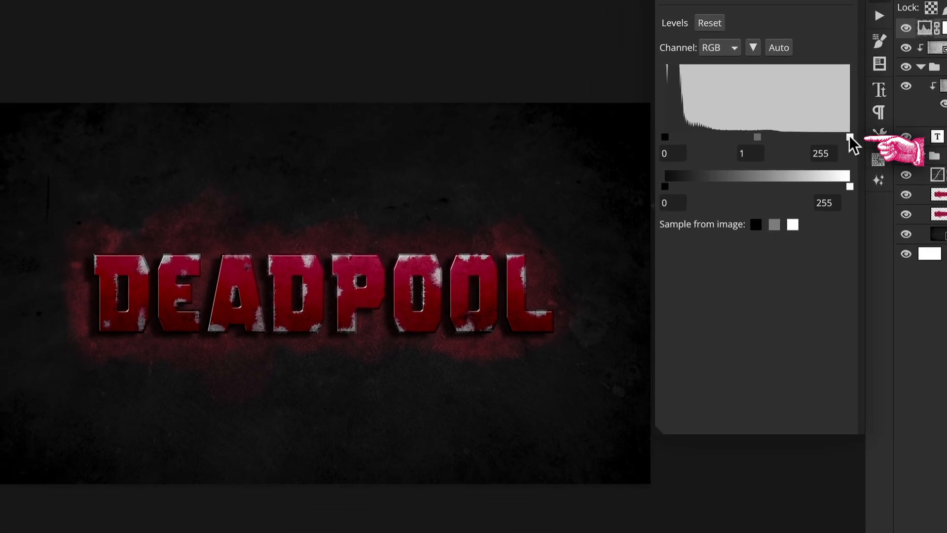
drag(849, 136, 821, 132)
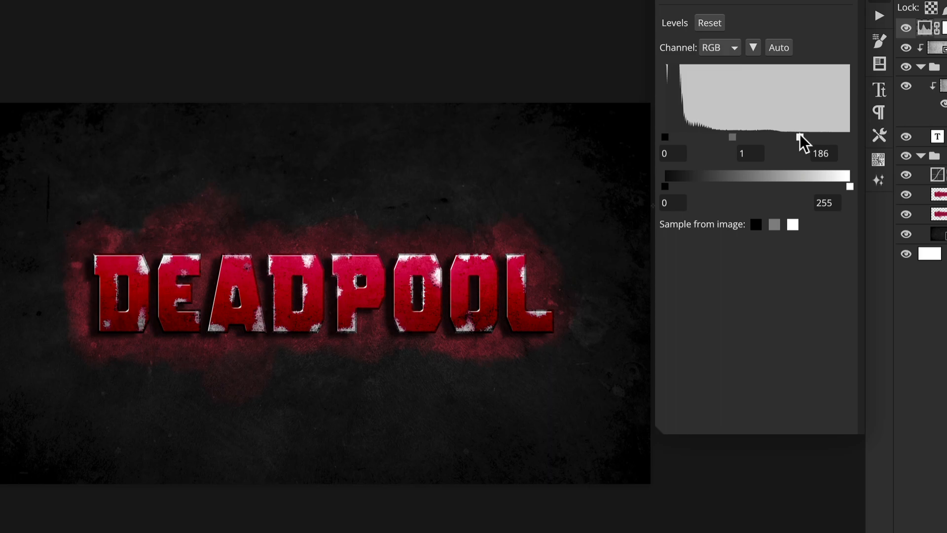
mouse_move(801, 134)
mouse_down()
mouse_move(756, 134)
mouse_move(814, 140)
mouse_move(800, 143)
mouse_up()
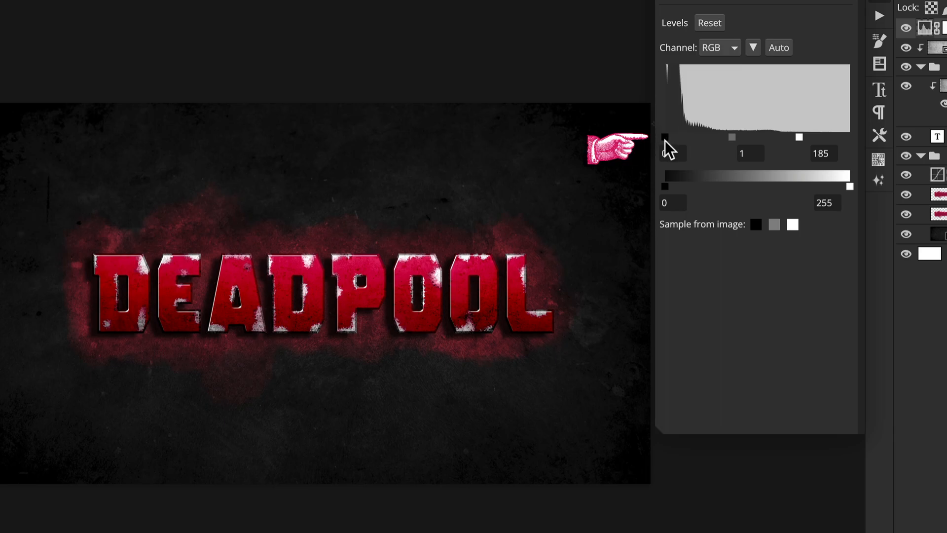
drag(665, 139, 666, 138)
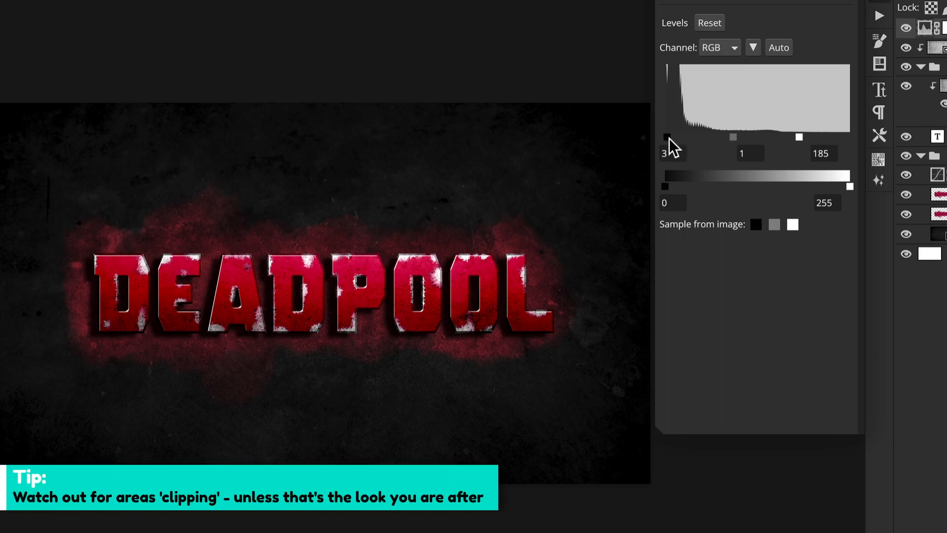
drag(669, 138, 665, 138)
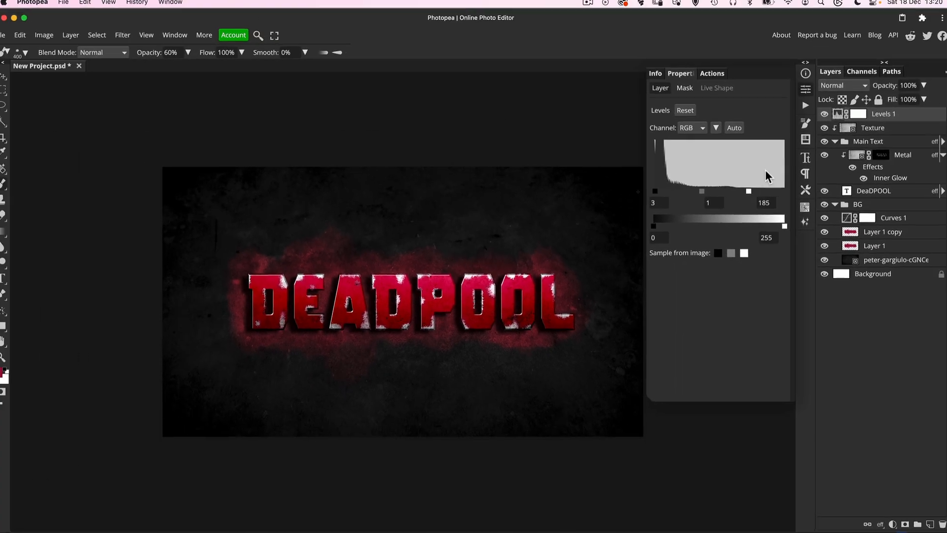
- Compare the artwork with and without the Levels adjustment, leave it visible and close its properties
click(901, 34)
click(822, 118)
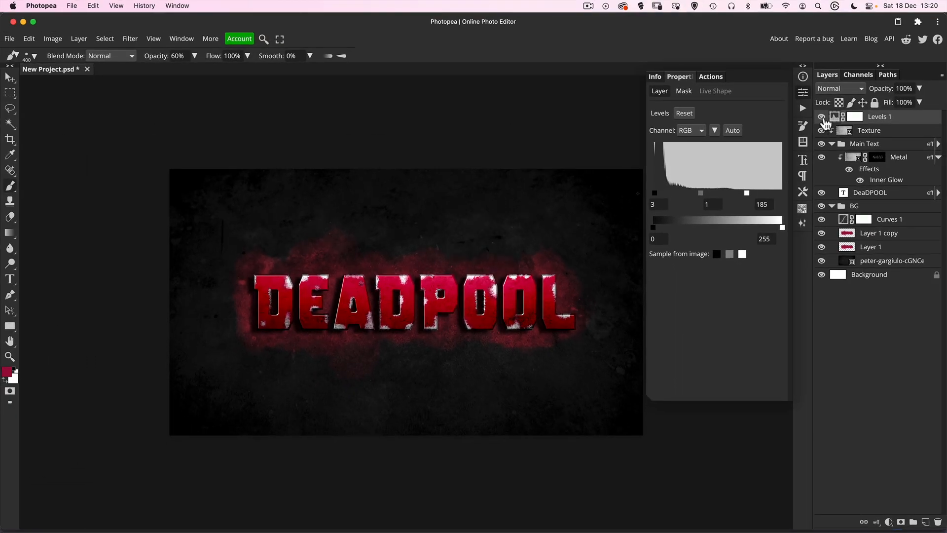
click(822, 119)
click(822, 118)
click(804, 93)
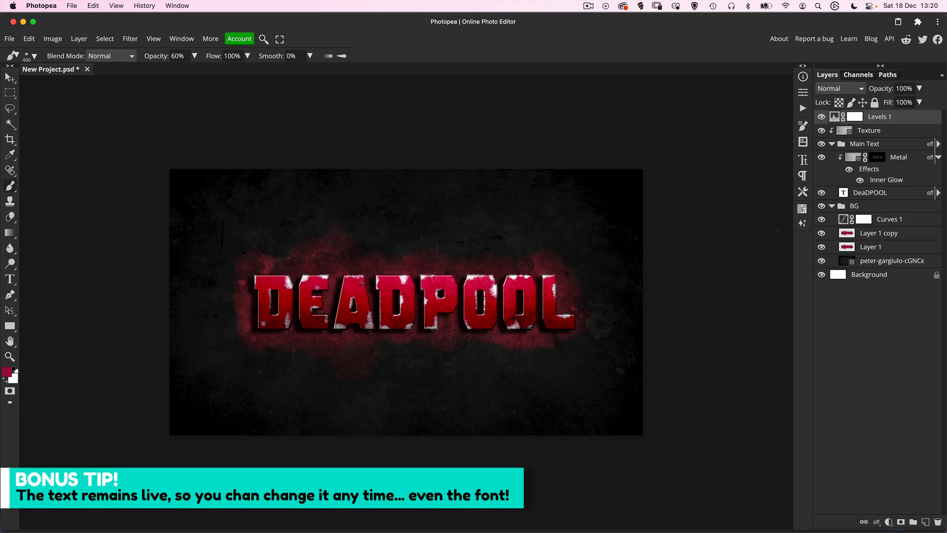
- Replace the DEADPOOL text in the live text layer with PHOTOPEA
click(844, 195)
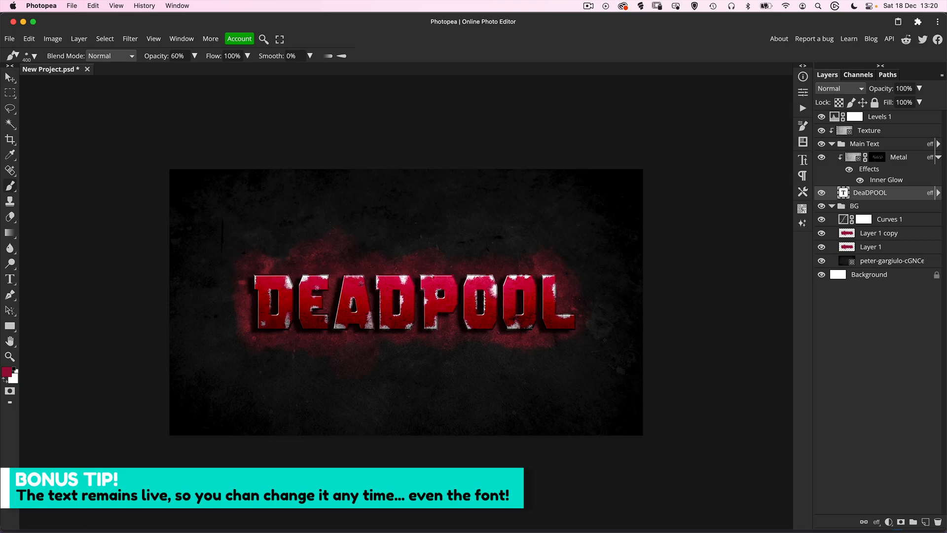
key(super+equal)
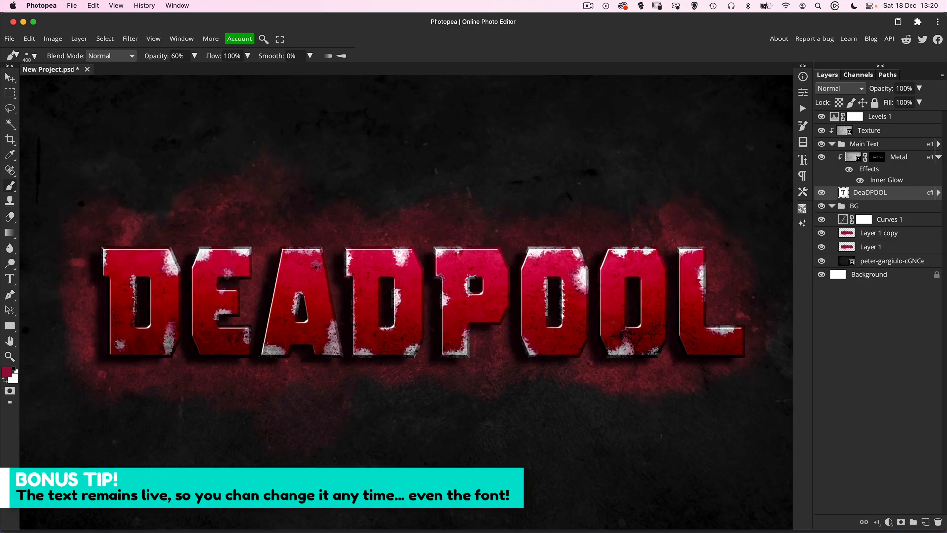
key(t)
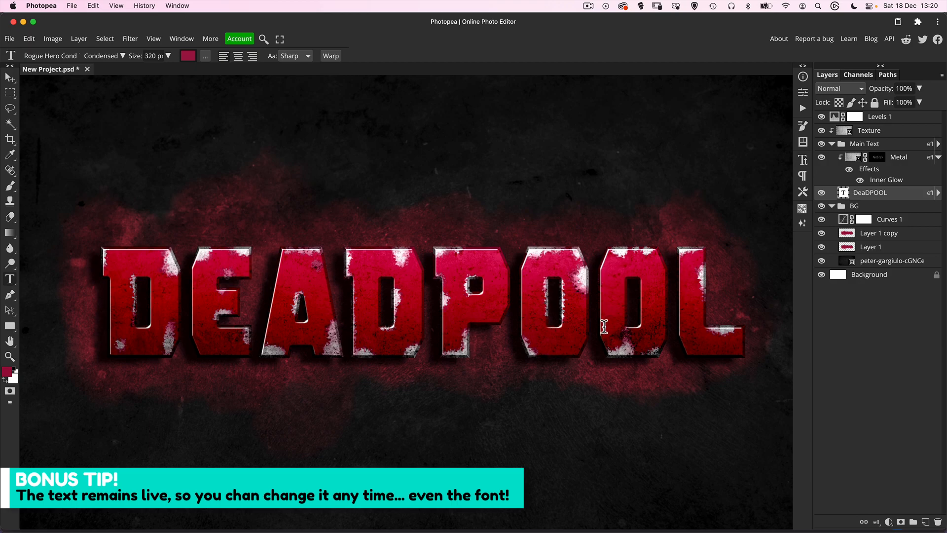
drag(111, 302, 722, 294)
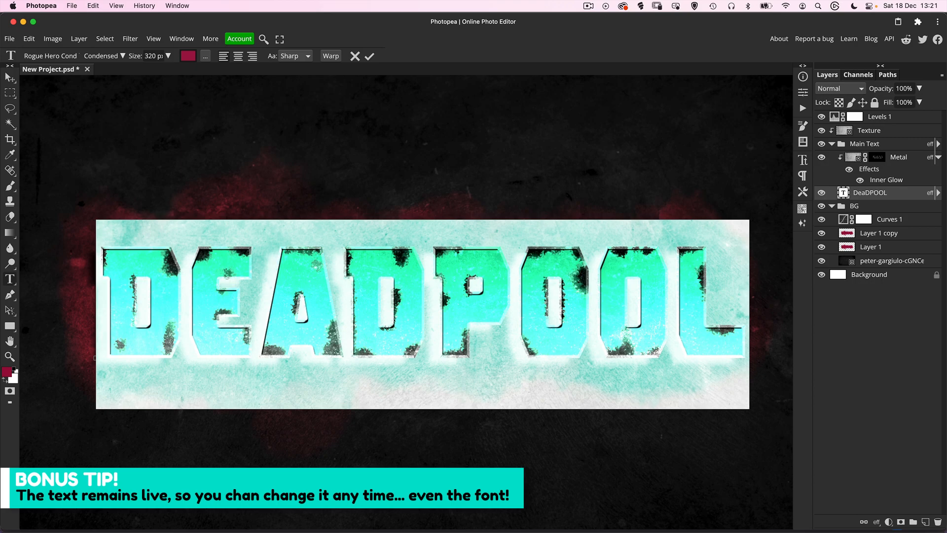
text(PHOTOPEA)
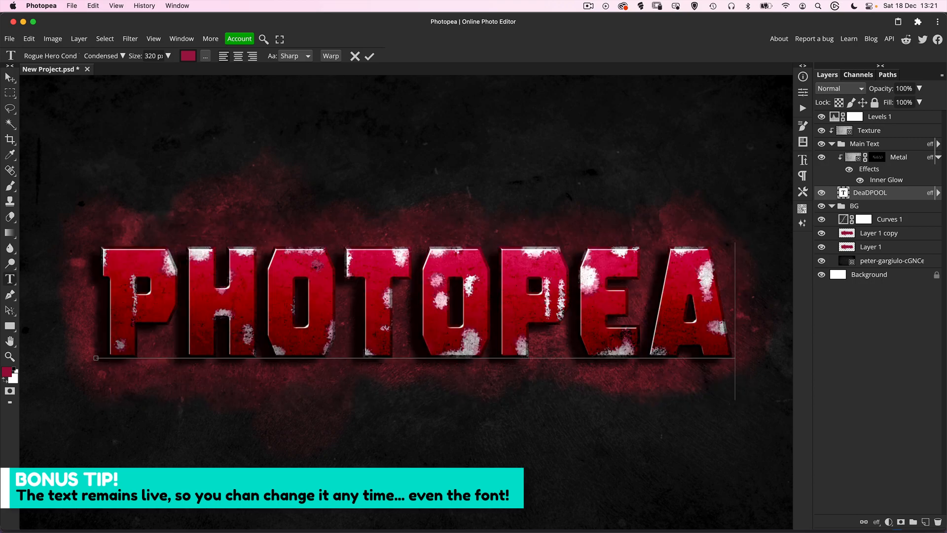